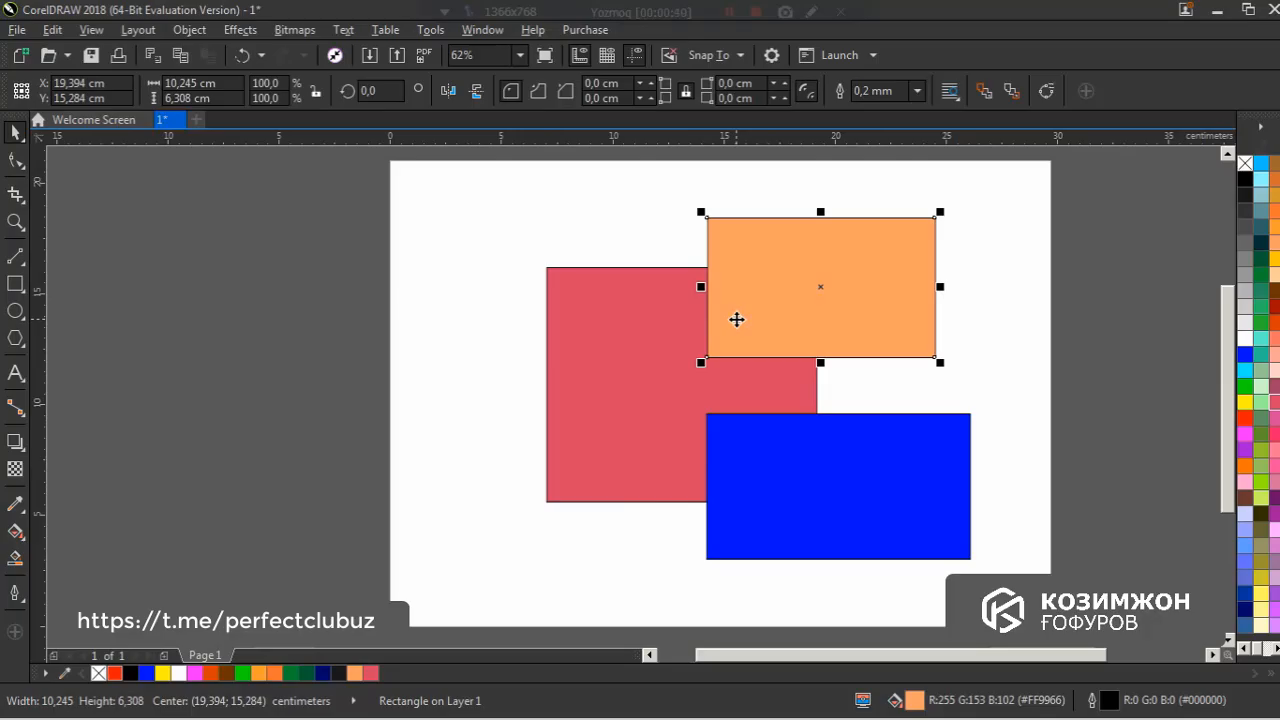
Send the orange rectangle to the back of the layer, behind the red one.
{"action": "key", "text": "shift+Page_Down"}
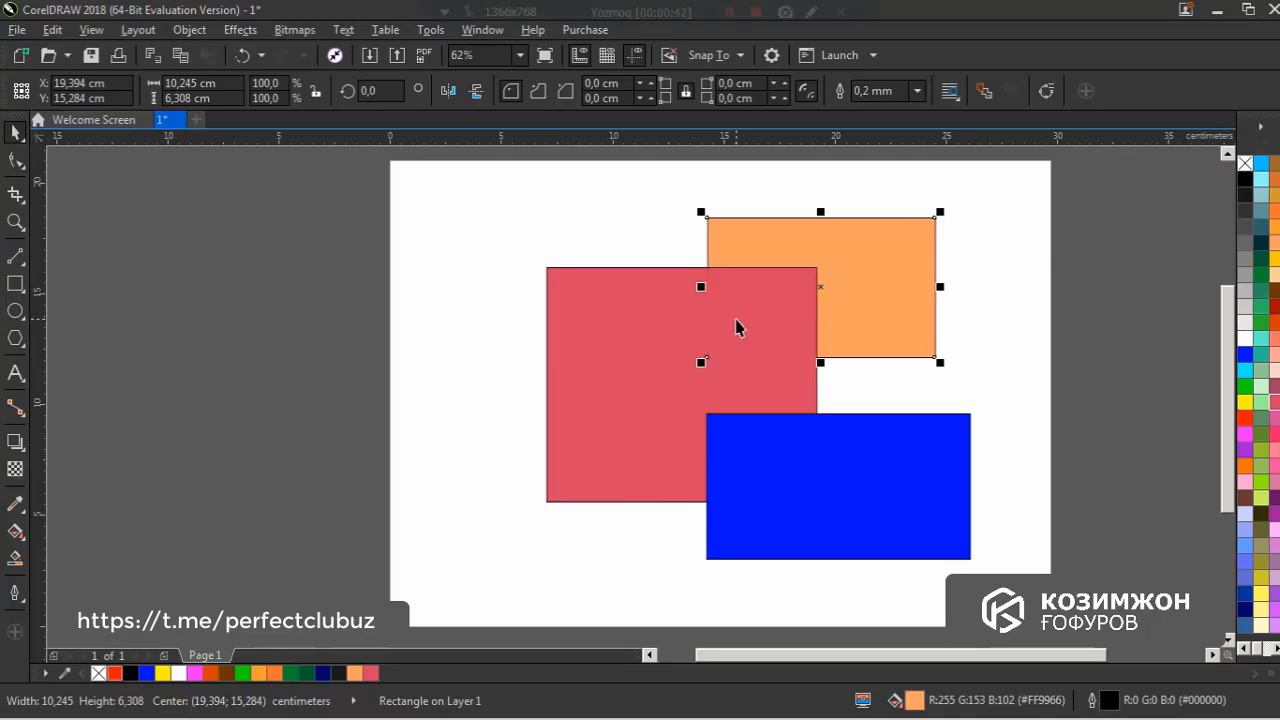
{"action": "left_click", "coordinate": [1007, 360]}
{"action": "scroll", "coordinate": [924, 490], "scroll_direction": "up", "scroll_amount": 2}
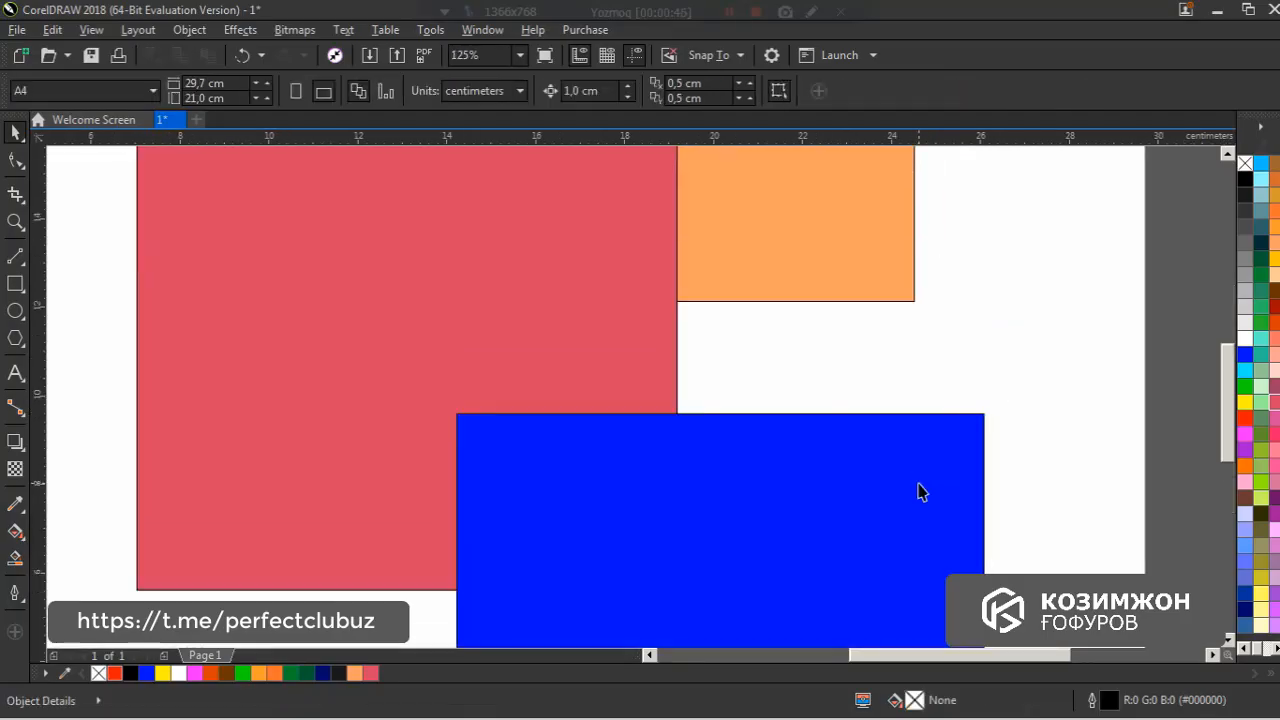
{"action": "scroll", "coordinate": [920, 491], "scroll_direction": "down", "scroll_amount": 2}
{"action": "left_click_drag", "start_coordinate": [1018, 456], "coordinate": [946, 446]}
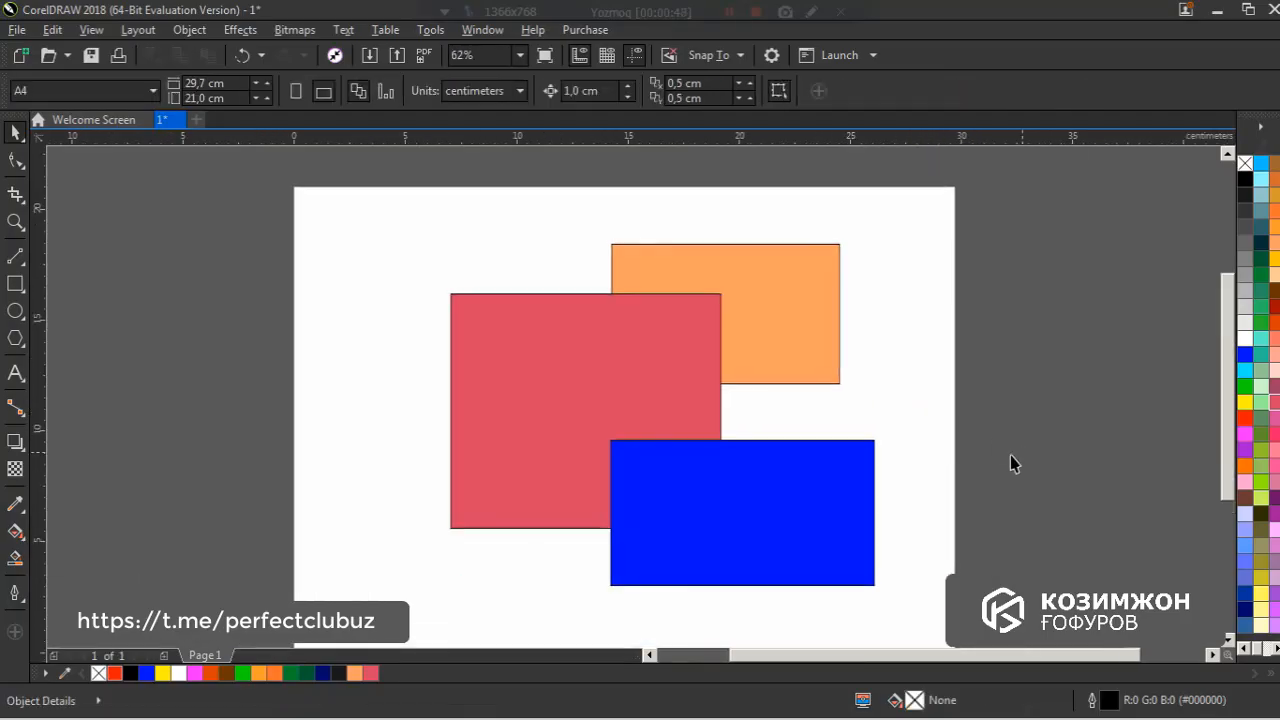
Move the blue rectangle up until it overlaps both the red and the orange rectangles.
{"action": "left_click", "coordinate": [683, 281]}
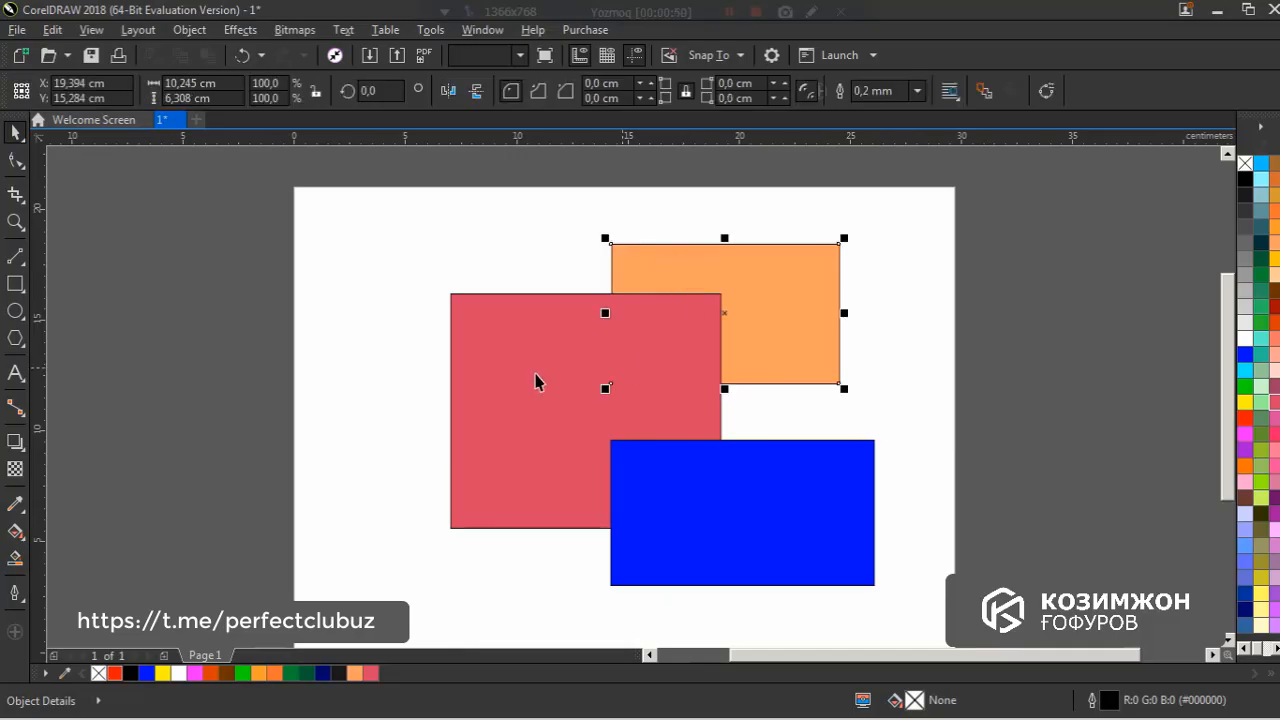
{"action": "left_click", "coordinate": [745, 497]}
{"action": "left_click_drag", "start_coordinate": [745, 497], "coordinate": [741, 370]}
{"action": "left_click", "coordinate": [884, 532]}
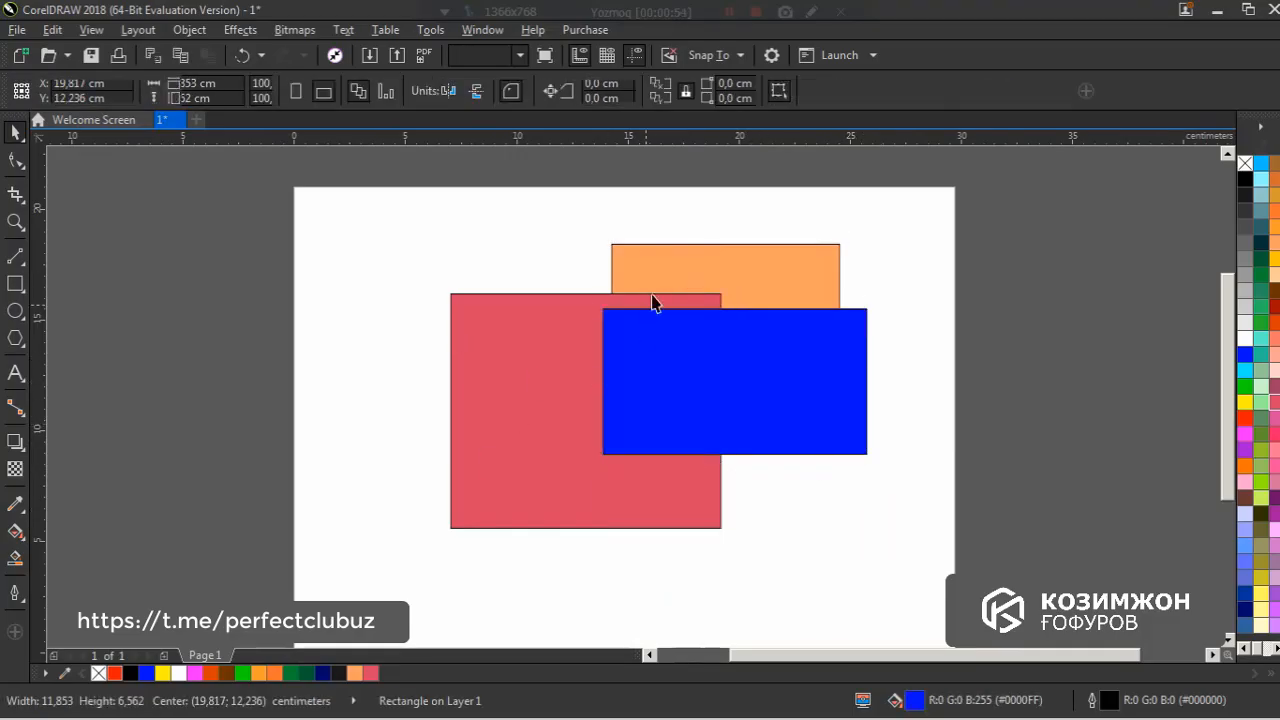
Shift the red rectangle up and to the right so it covers more of the orange rectangle.
{"action": "left_click", "coordinate": [540, 344]}
{"action": "left_click_drag", "start_coordinate": [546, 347], "coordinate": [592, 315]}
{"action": "left_click", "coordinate": [846, 609]}
Change the orange rectangle's fill to amber yellow (#FFCC00).
{"action": "left_click", "coordinate": [795, 273]}
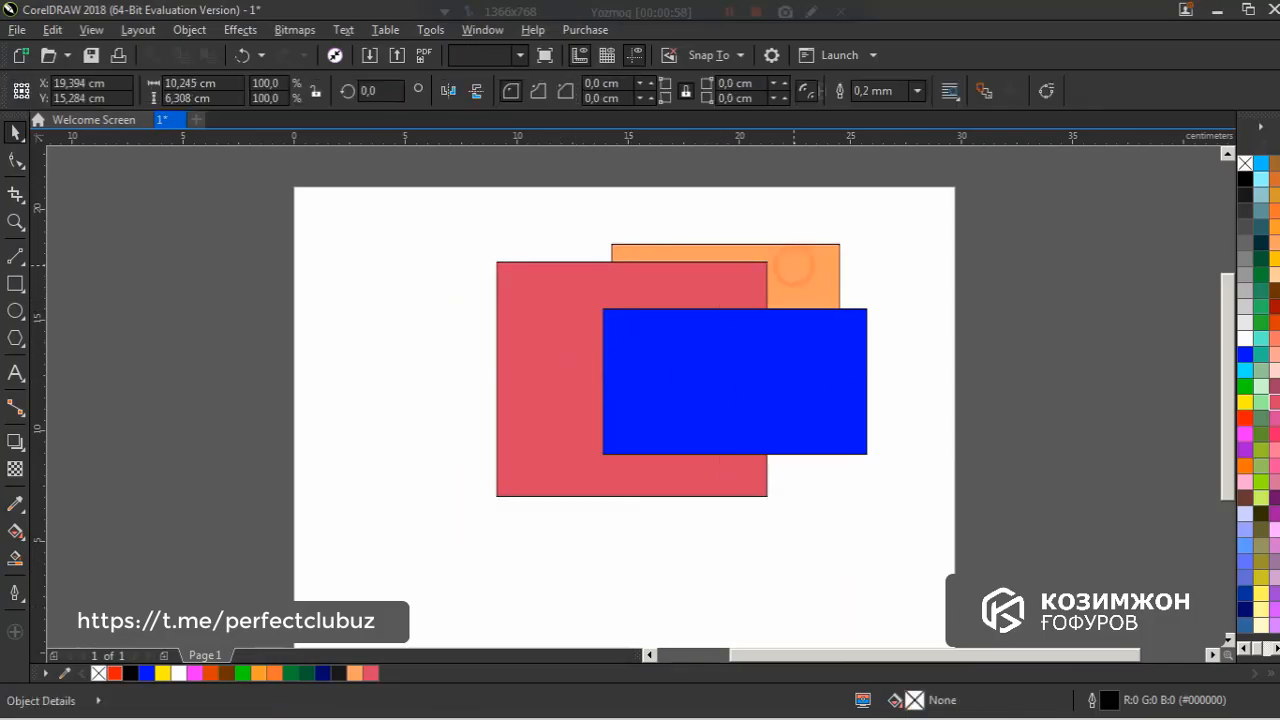
{"action": "left_click", "coordinate": [1275, 262]}
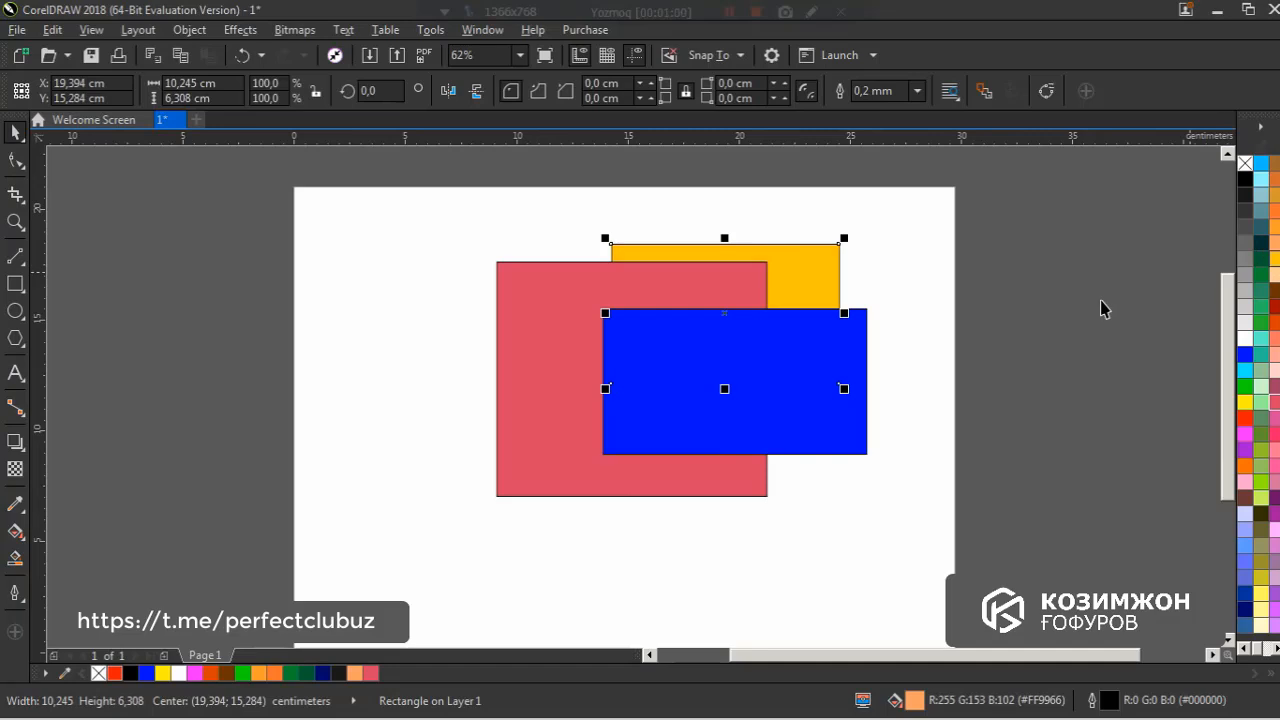
Bring the amber rectangle forward two levels to the front and send it back two levels to the bottom, twice.
{"action": "scroll", "coordinate": [824, 360], "scroll_direction": "up", "scroll_amount": 2}
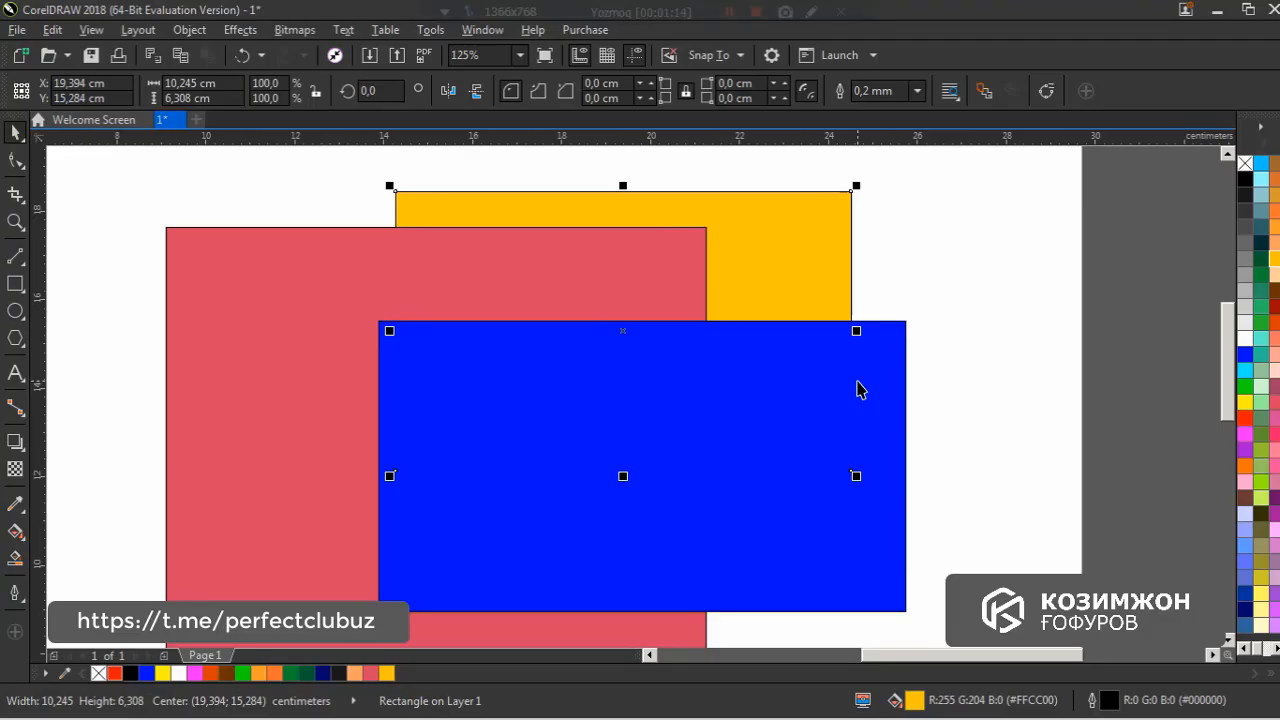
{"action": "key", "text": "ctrl+Page_Up"}
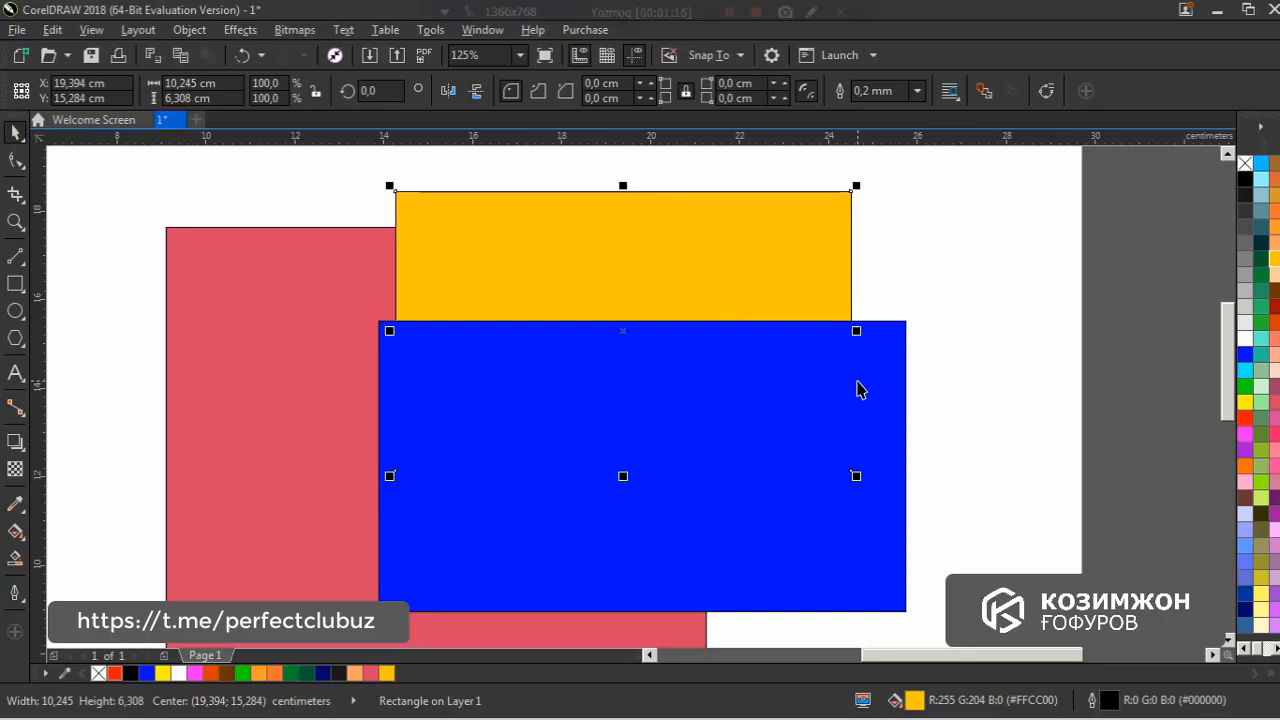
{"action": "key", "text": "ctrl+Page_Up"}
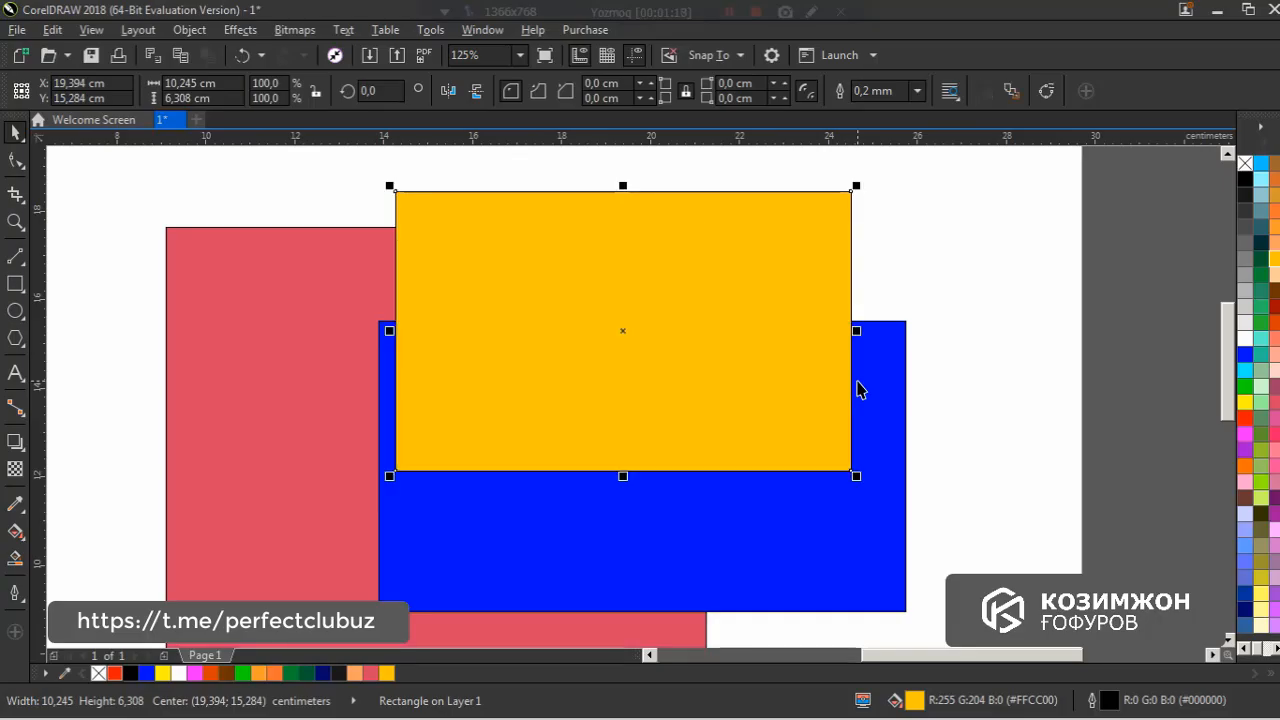
{"action": "key", "text": "ctrl+Page_Down"}
{"action": "key", "text": "ctrl+Page_Down"}
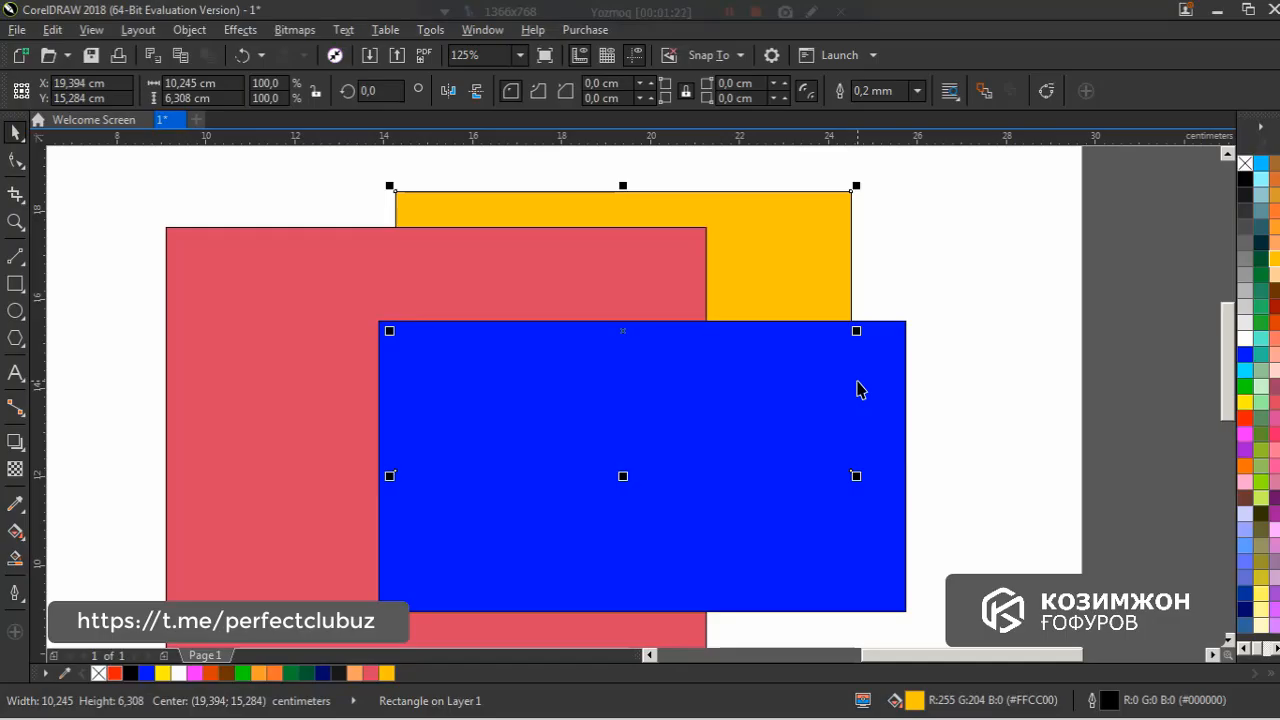
{"action": "key", "text": "ctrl+Page_Up"}
{"action": "key", "text": "ctrl+Page_Up"}
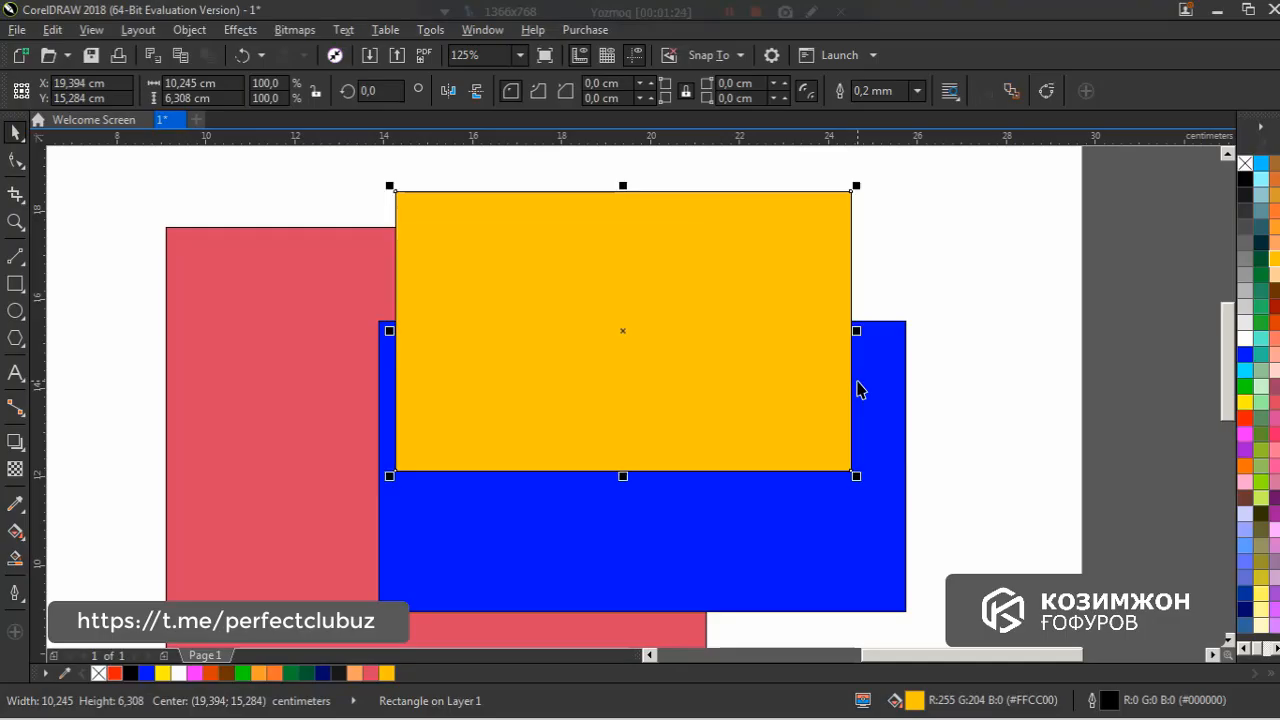
{"action": "key", "text": "ctrl+Page_Down"}
{"action": "key", "text": "ctrl+Page_Down"}
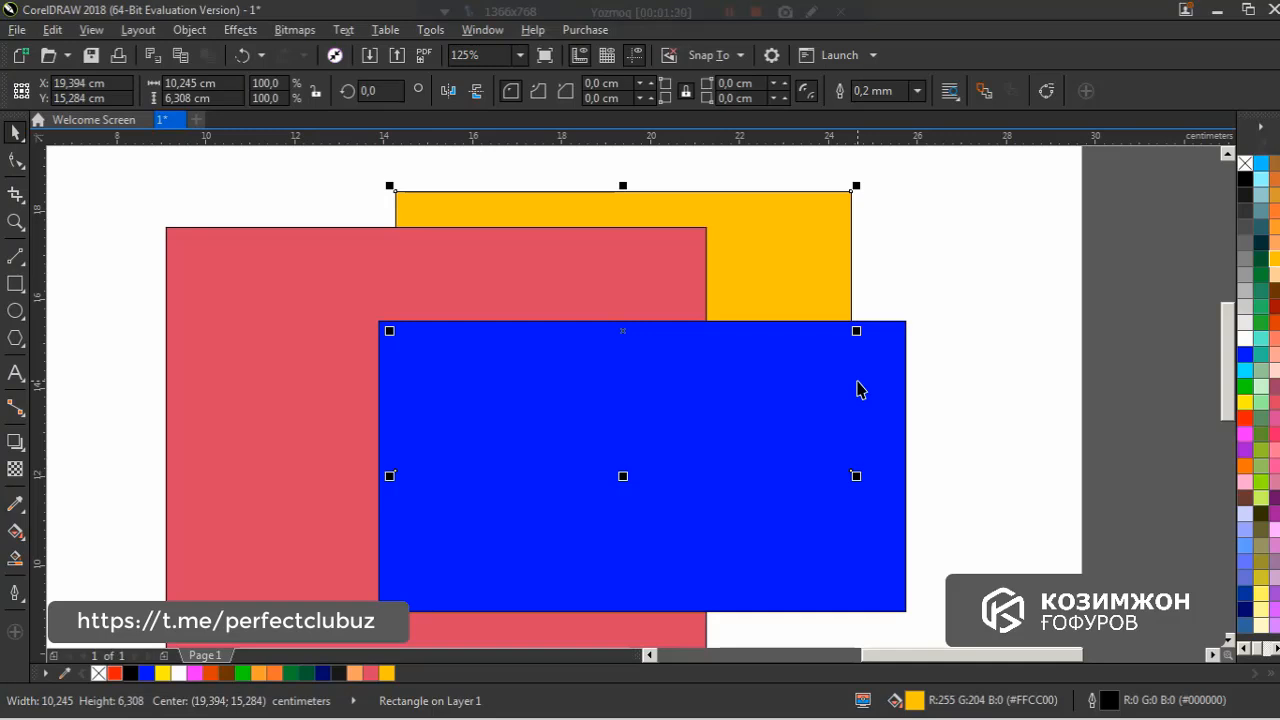
{"action": "key", "text": "alt+l"}
{"action": "key", "text": "i"}
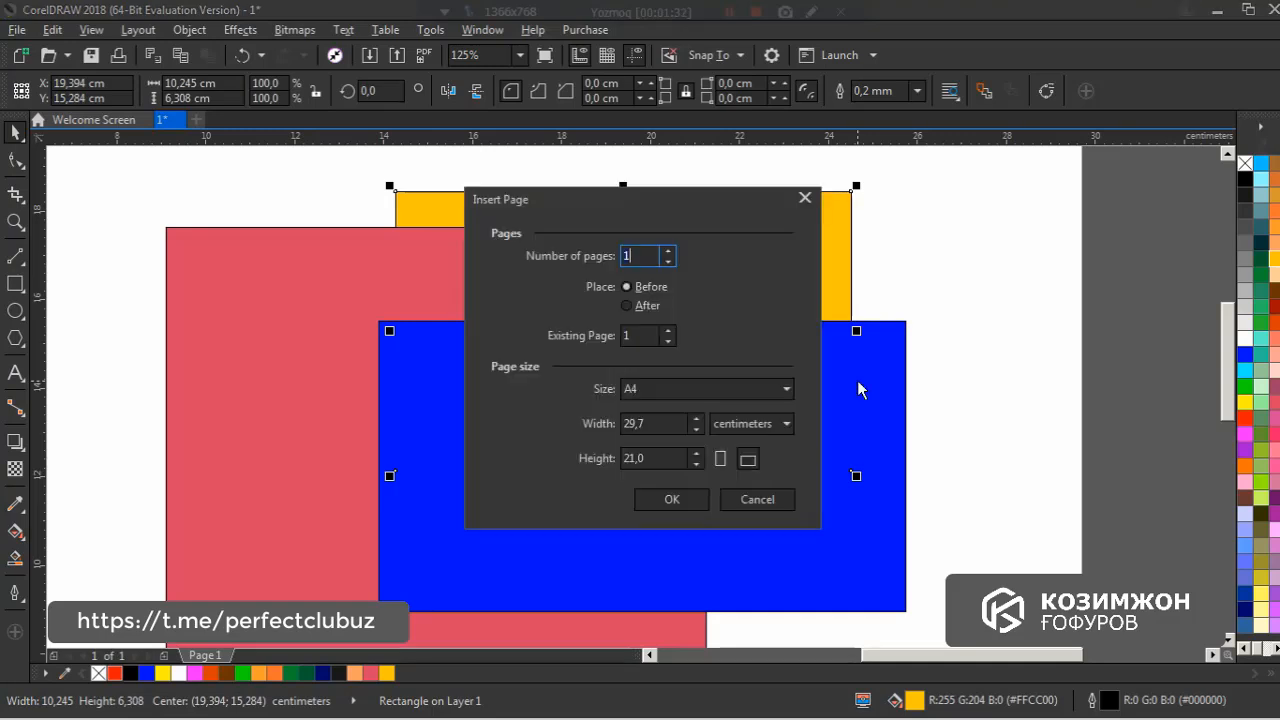
{"action": "left_click", "coordinate": [803, 199]}
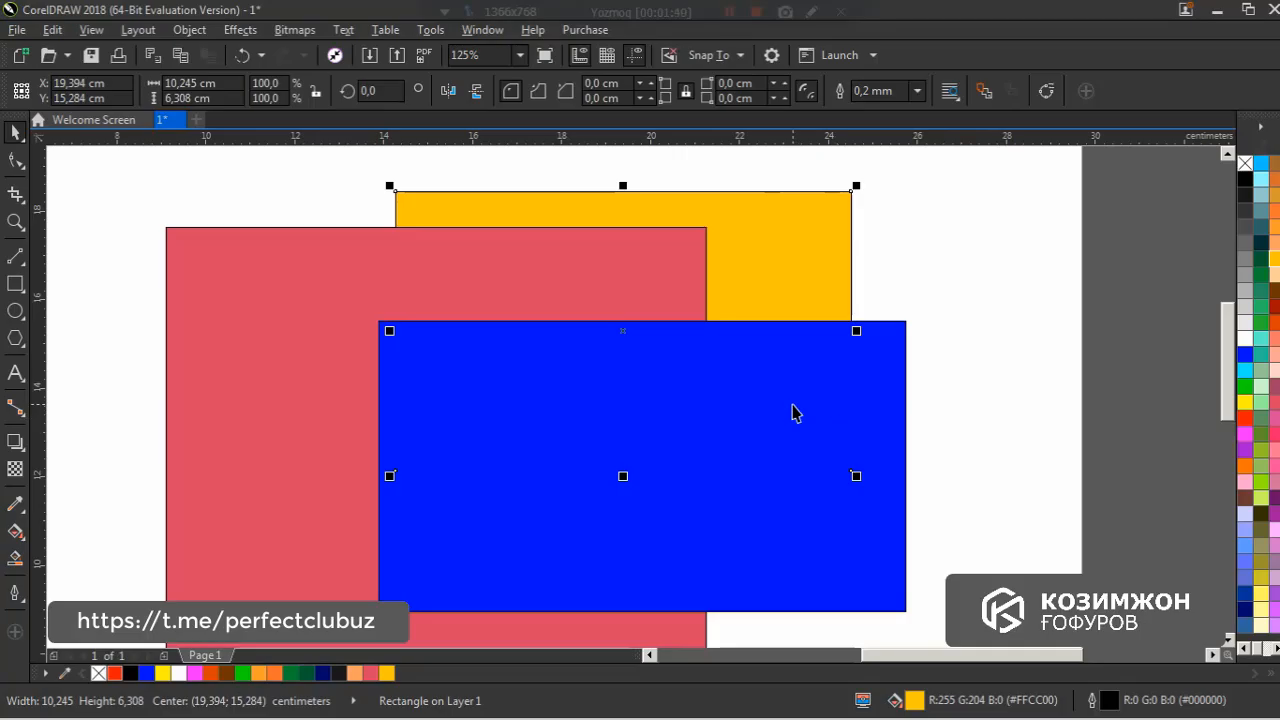
Delete the blue and the red rectangles, leaving only the amber one on the page.
{"action": "scroll", "coordinate": [826, 423], "scroll_direction": "down", "scroll_amount": 4}
{"action": "scroll", "coordinate": [846, 398], "scroll_direction": "up", "scroll_amount": 2}
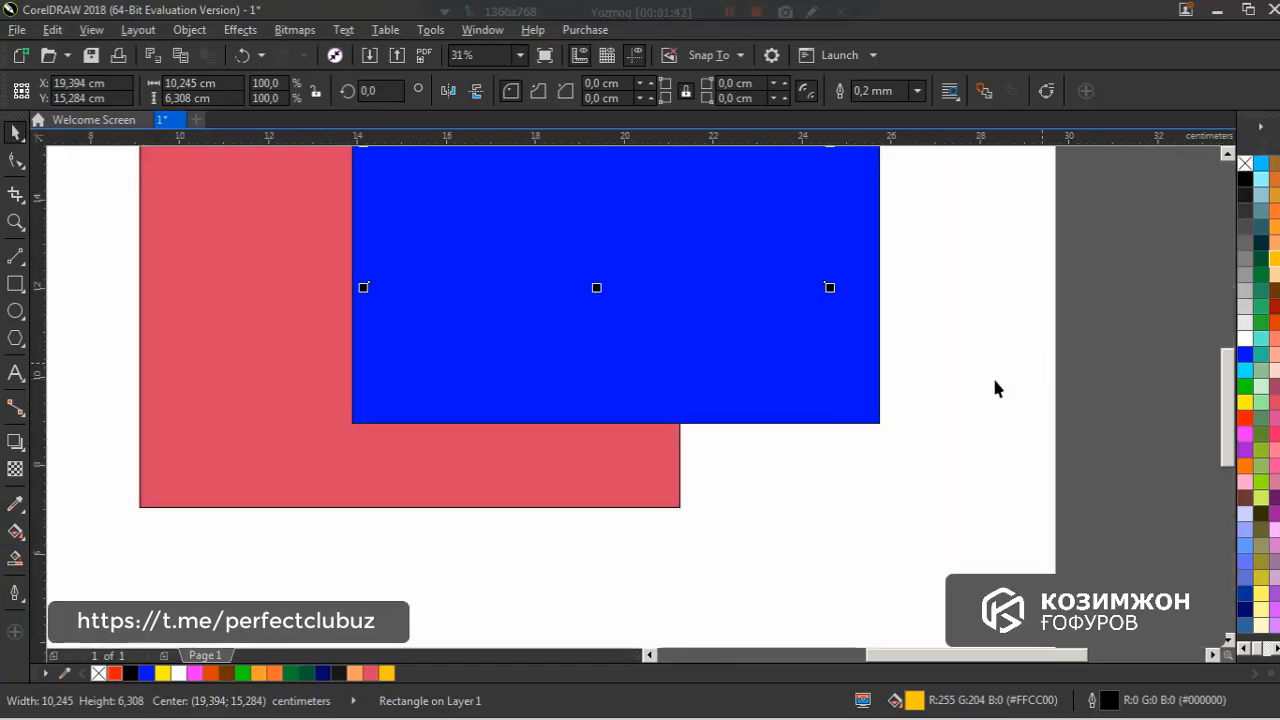
{"action": "scroll", "coordinate": [992, 380], "scroll_direction": "down", "scroll_amount": 1}
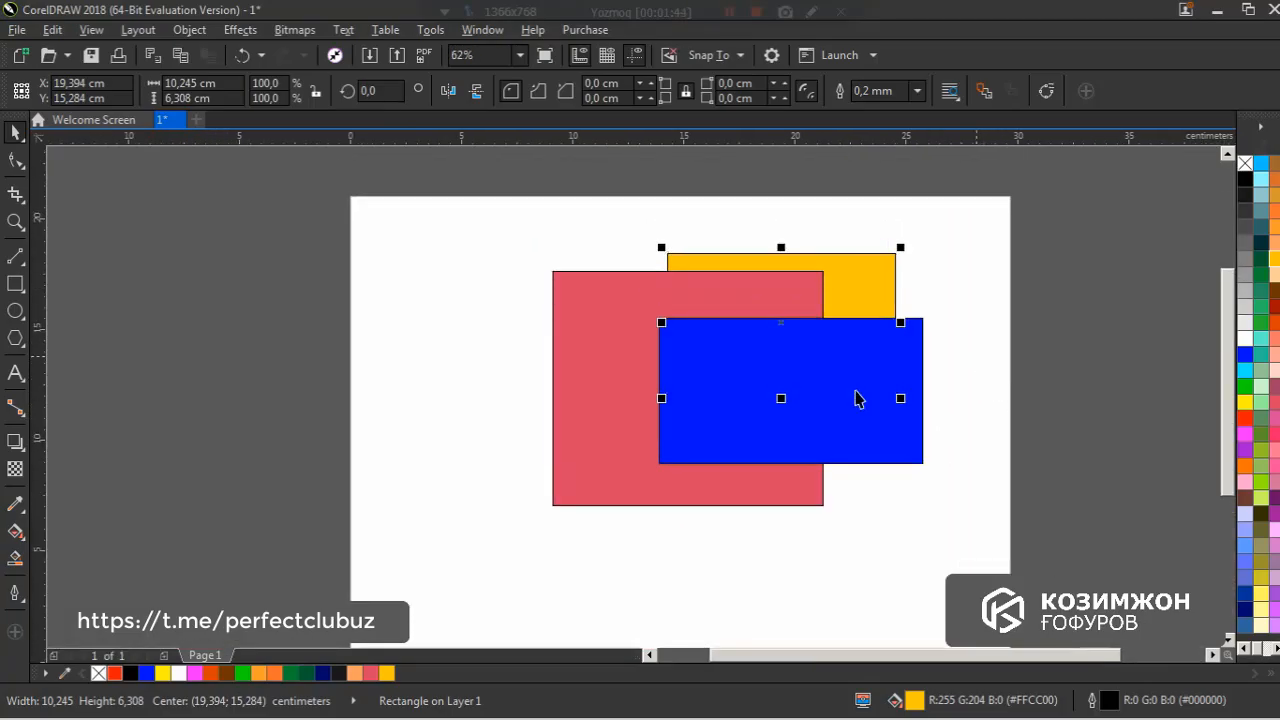
{"action": "scroll", "coordinate": [892, 370], "scroll_direction": "up", "scroll_amount": 1}
{"action": "scroll", "coordinate": [893, 371], "scroll_direction": "down", "scroll_amount": 1}
{"action": "left_click", "coordinate": [958, 604]}
{"action": "left_click_drag", "start_coordinate": [985, 600], "coordinate": [531, 398]}
{"action": "left_click", "coordinate": [686, 414]}
{"action": "key", "text": "Delete"}
{"action": "left_click", "coordinate": [566, 418]}
{"action": "key", "text": "Delete"}
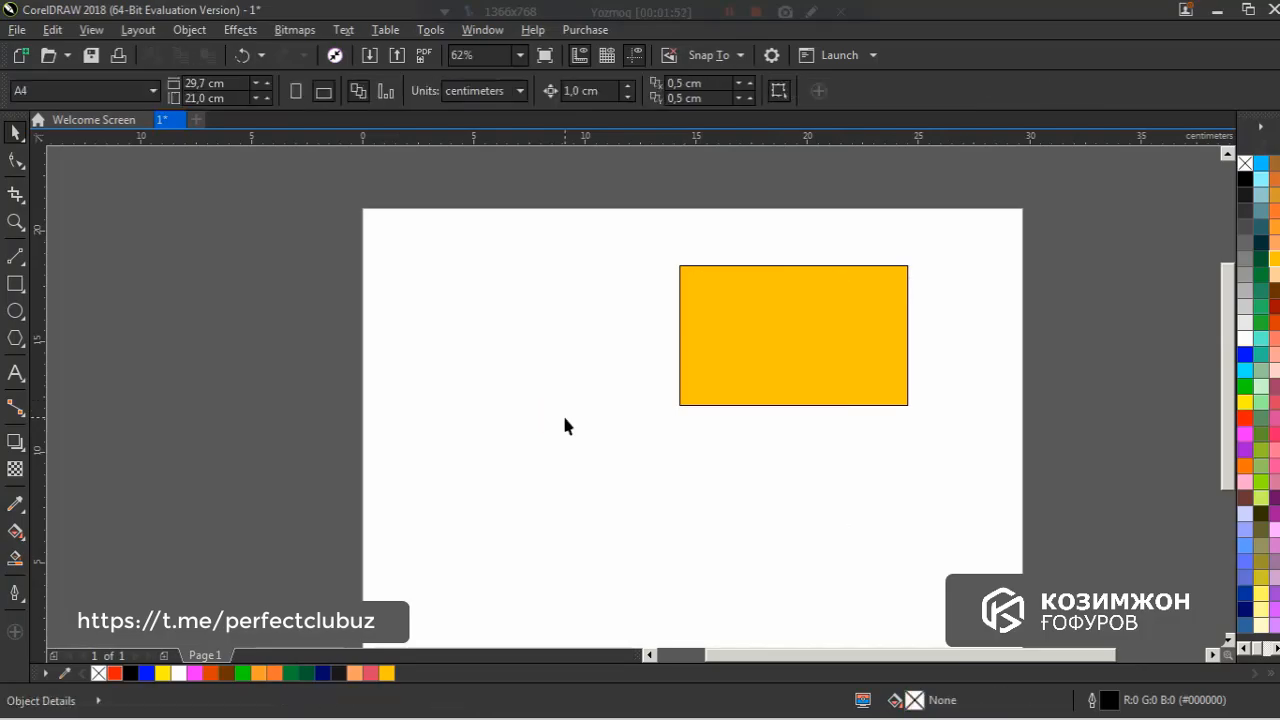
Move the amber rectangle down and to the left, centred at about X 12.3 cm, Y 9.7 cm.
{"action": "left_click", "coordinate": [743, 323]}
{"action": "left_click_drag", "start_coordinate": [743, 323], "coordinate": [694, 389]}
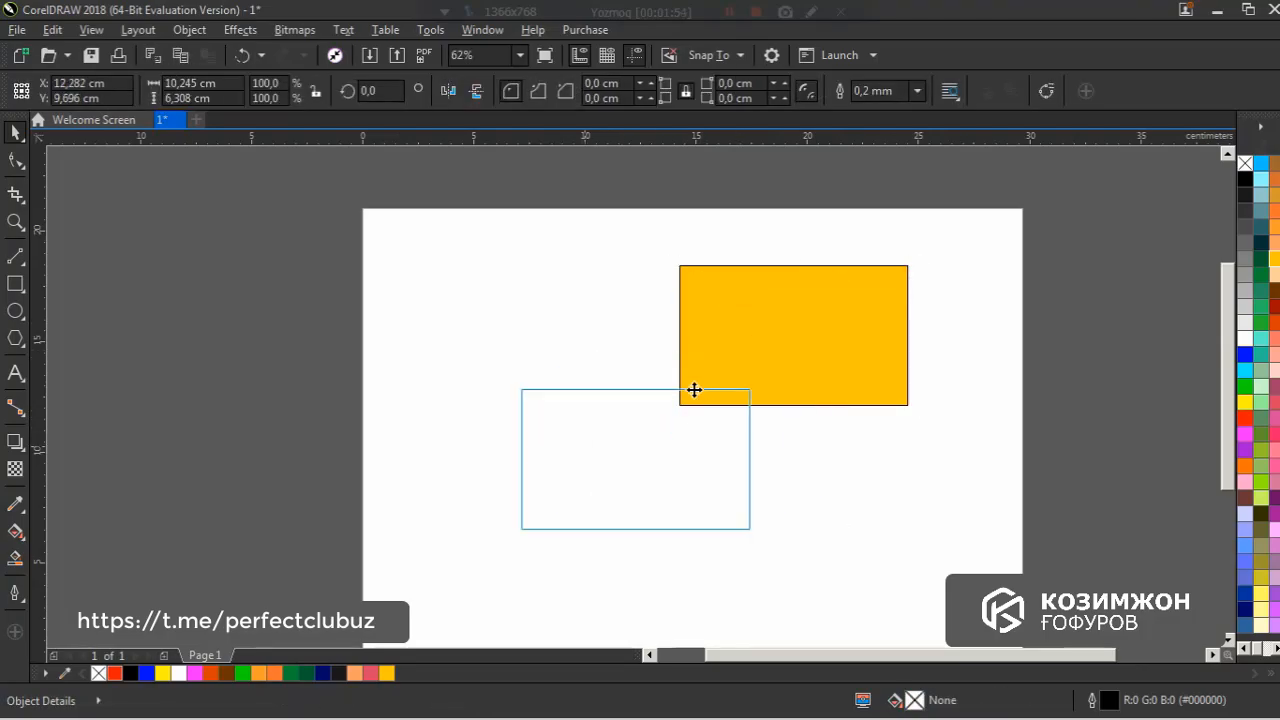
{"action": "scroll", "coordinate": [694, 389], "scroll_direction": "up", "scroll_amount": 3}
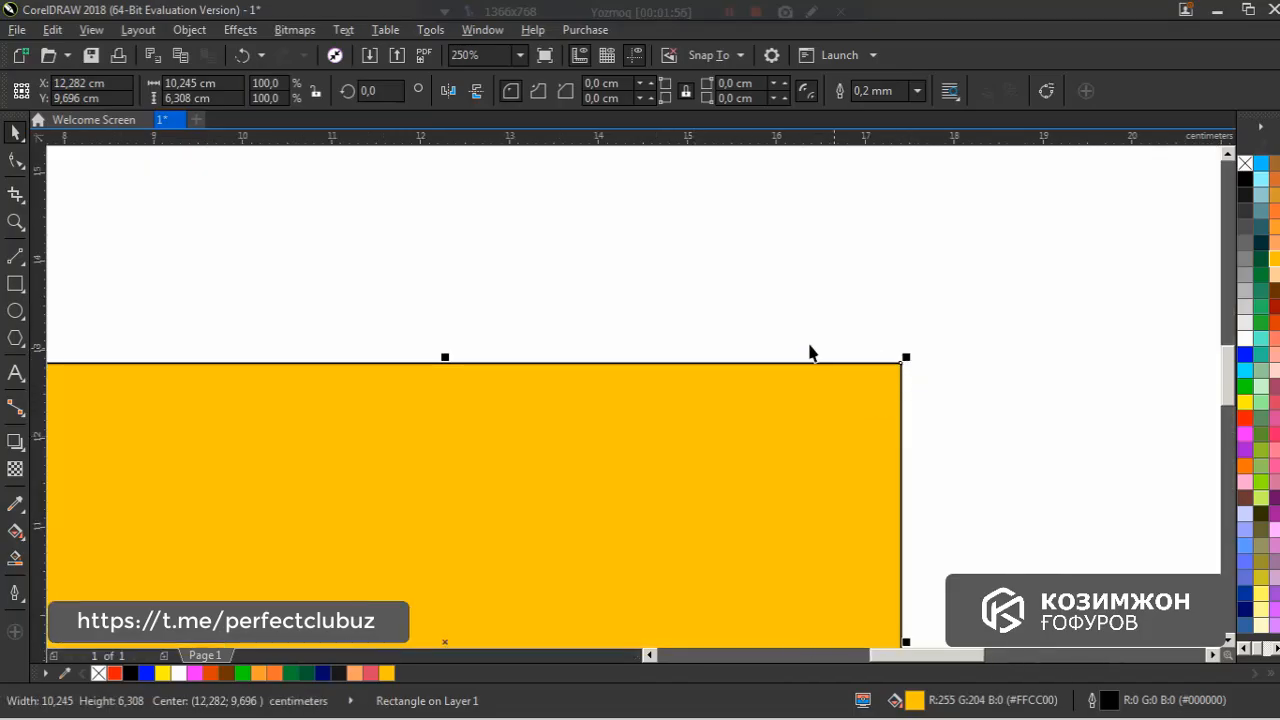
{"action": "scroll", "coordinate": [880, 429], "scroll_direction": "down", "scroll_amount": 1}
{"action": "left_click_drag", "start_coordinate": [882, 313], "coordinate": [907, 195]}
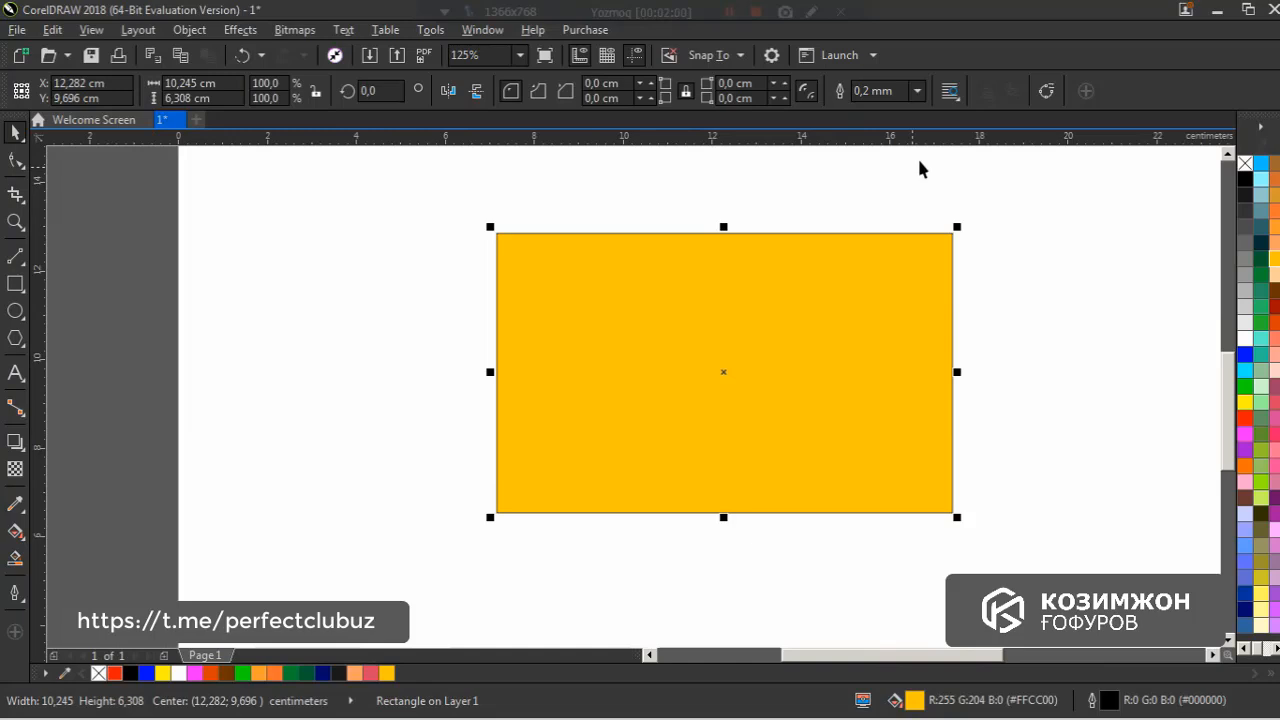
Set the amber rectangle's outline width to 4.0 mm.
{"action": "left_click", "coordinate": [924, 94]}
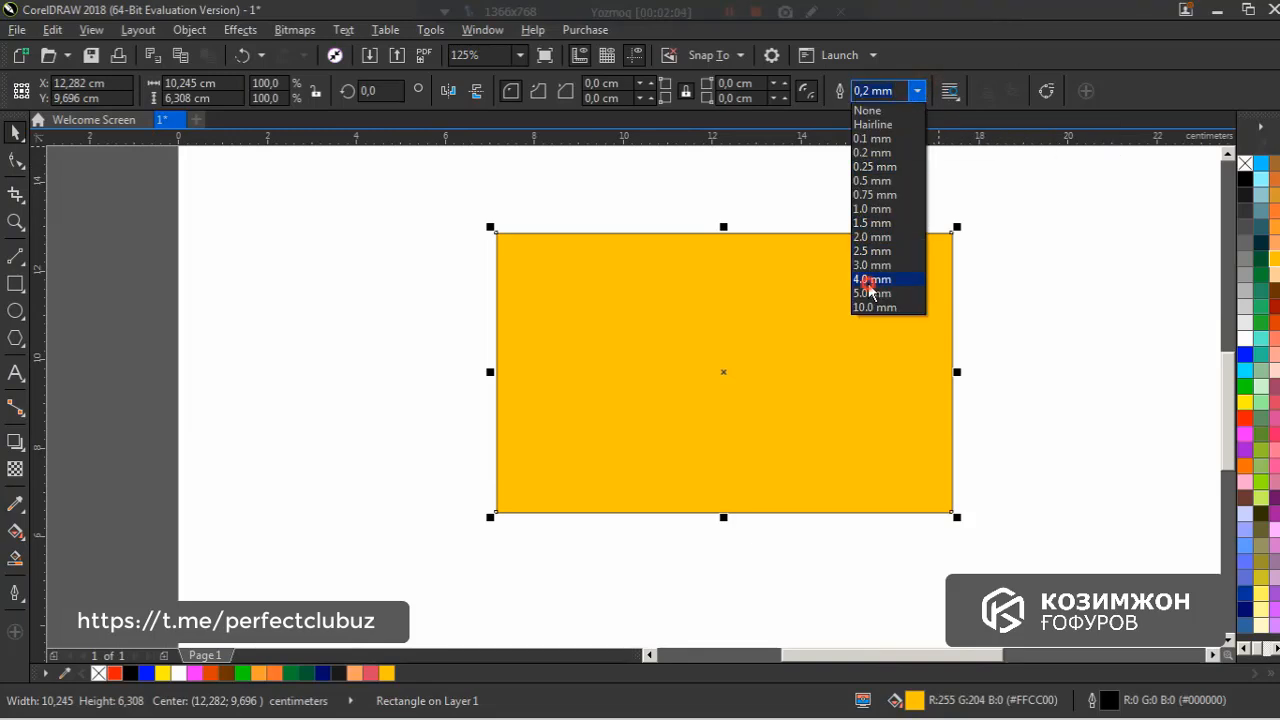
{"action": "left_click", "coordinate": [870, 280]}
{"action": "left_click", "coordinate": [1155, 333]}
{"action": "scroll", "coordinate": [650, 360], "scroll_direction": "right", "scroll_amount": 2}
{"action": "left_click", "coordinate": [360, 317]}
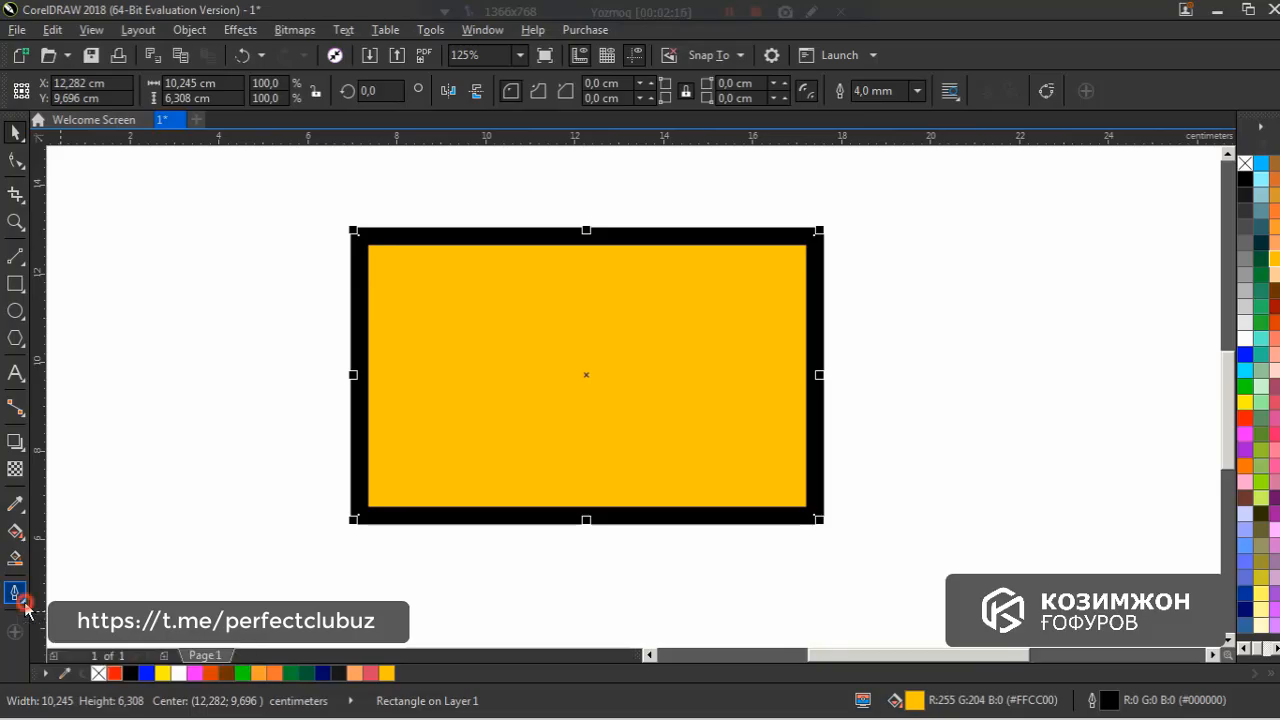
Change the rectangle's outline color to red #FC1717 using the Outline Pen settings.
{"action": "left_click", "coordinate": [25, 605]}
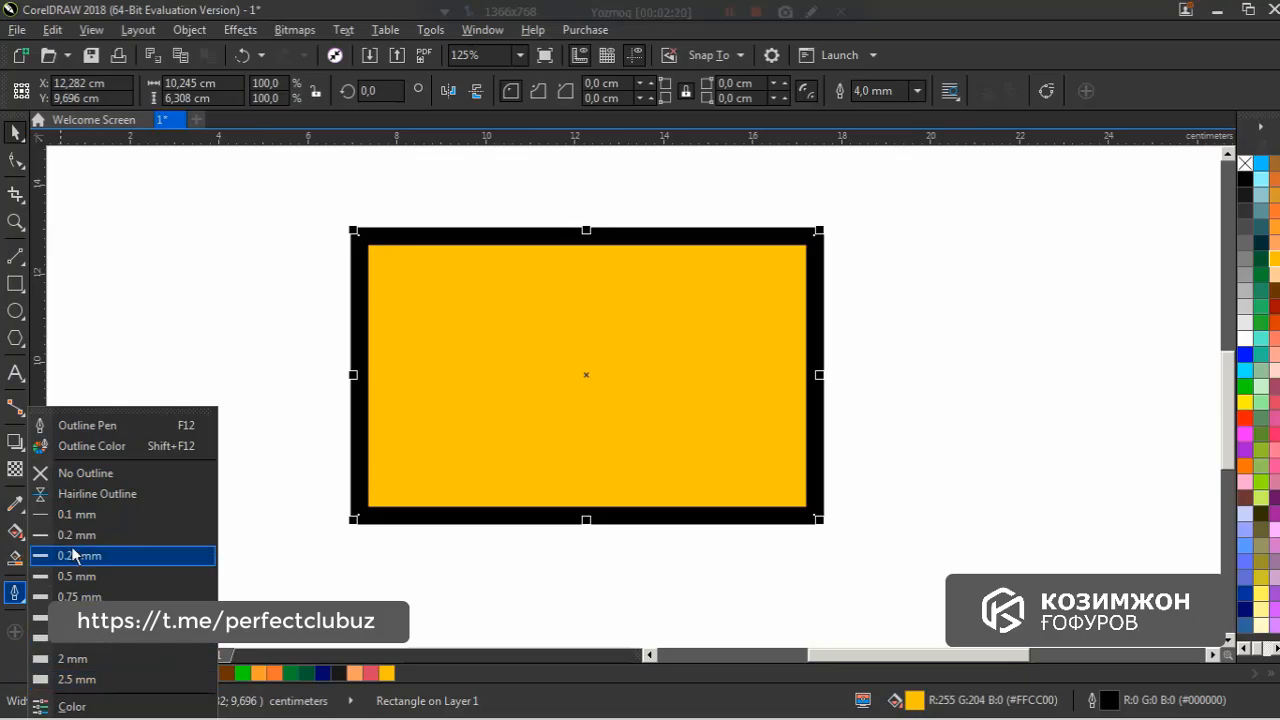
{"action": "left_click", "coordinate": [89, 428]}
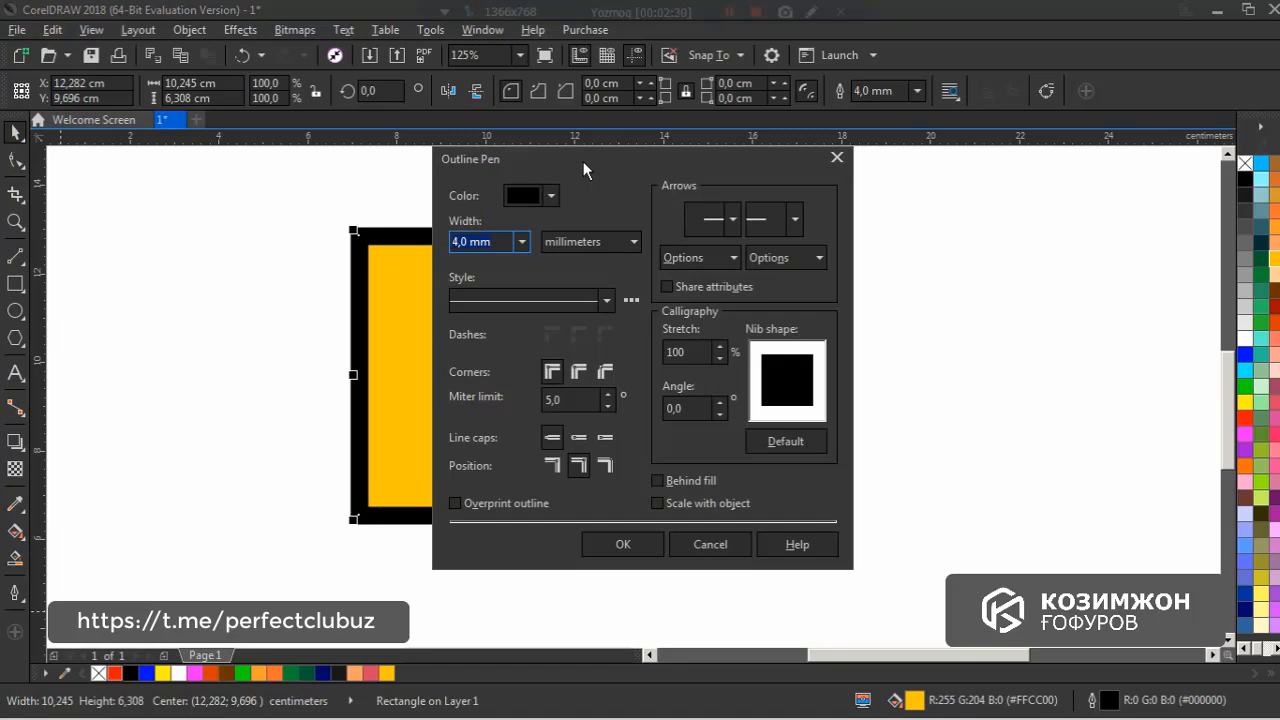
{"action": "left_click_drag", "start_coordinate": [583, 161], "coordinate": [916, 176]}
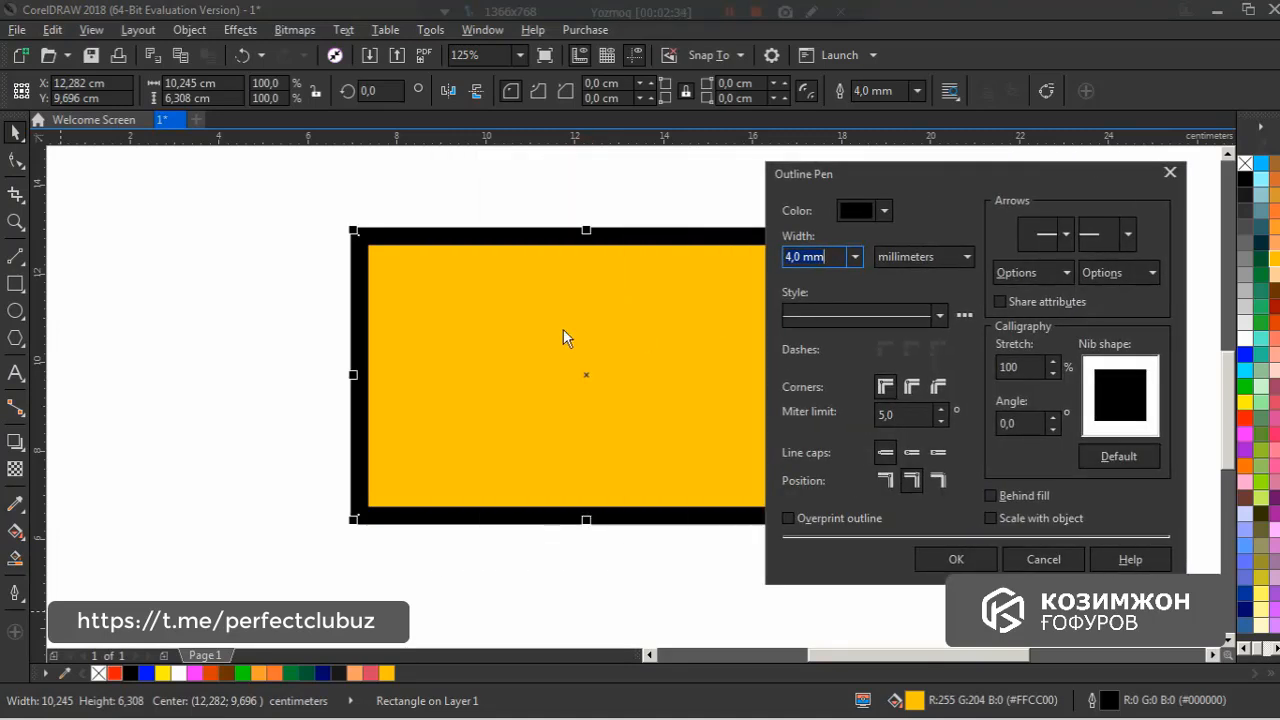
{"action": "left_click", "coordinate": [885, 211]}
{"action": "left_click", "coordinate": [897, 332]}
{"action": "left_click", "coordinate": [950, 318]}
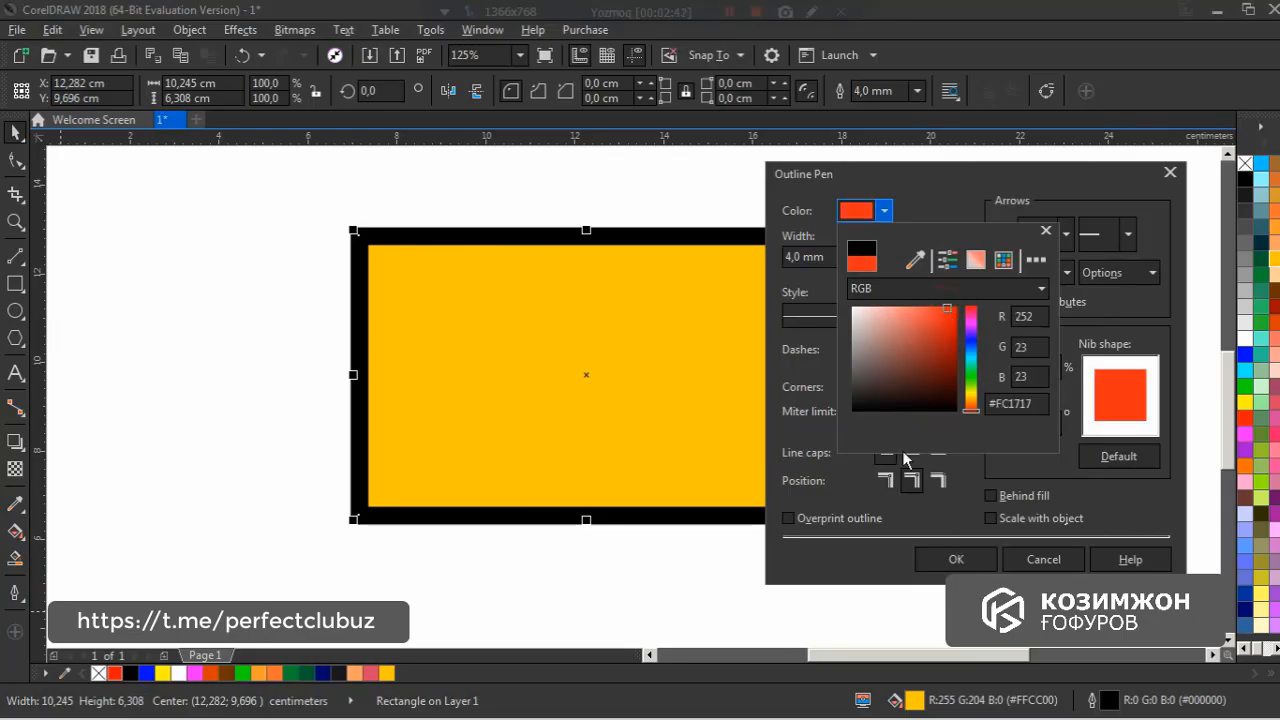
{"action": "left_click", "coordinate": [963, 486]}
{"action": "left_click", "coordinate": [957, 558]}
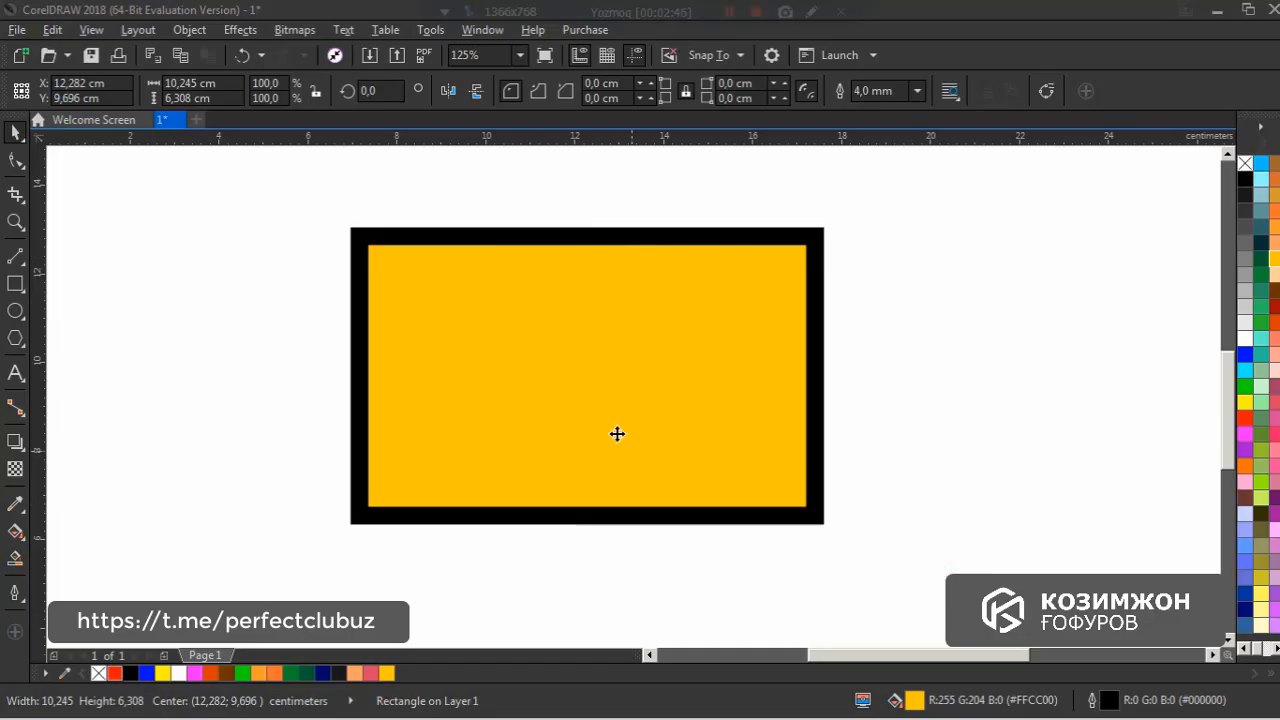
Apply a widely spaced dotted line style to the rectangle's outline using the Outline Pen settings.
{"action": "scroll", "coordinate": [437, 294], "scroll_direction": "down", "scroll_amount": 1}
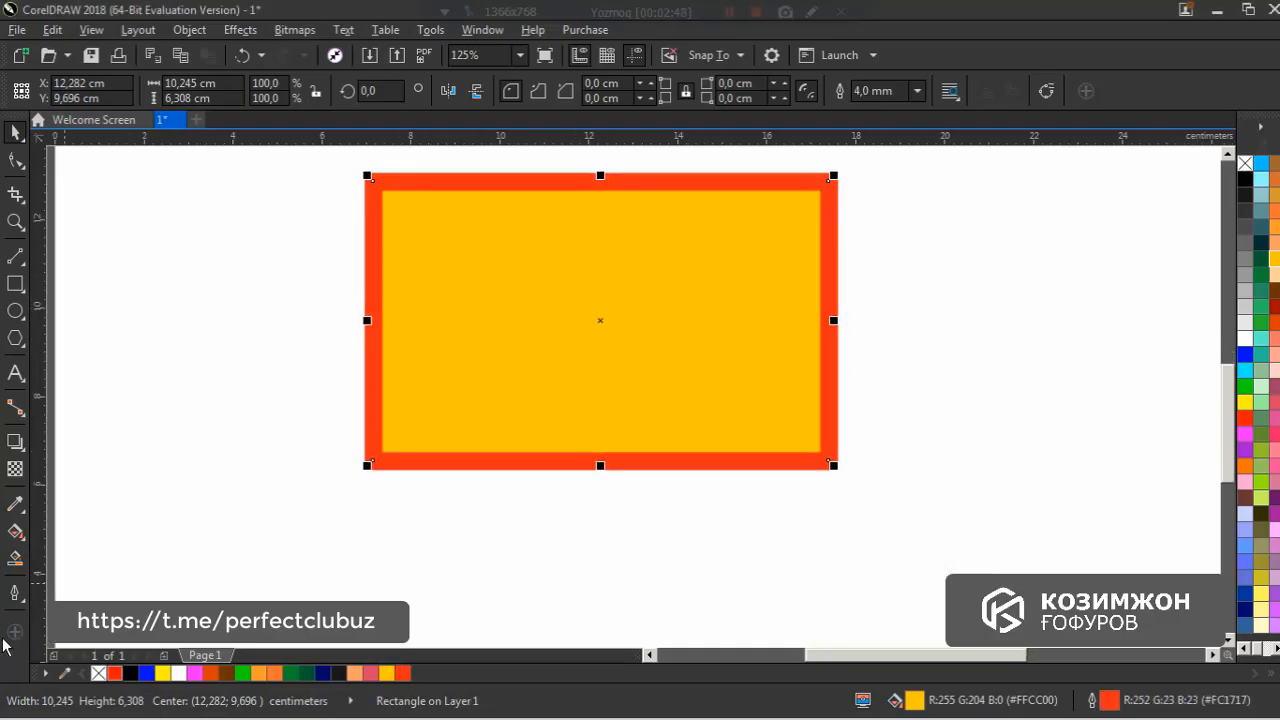
{"action": "left_click", "coordinate": [15, 592]}
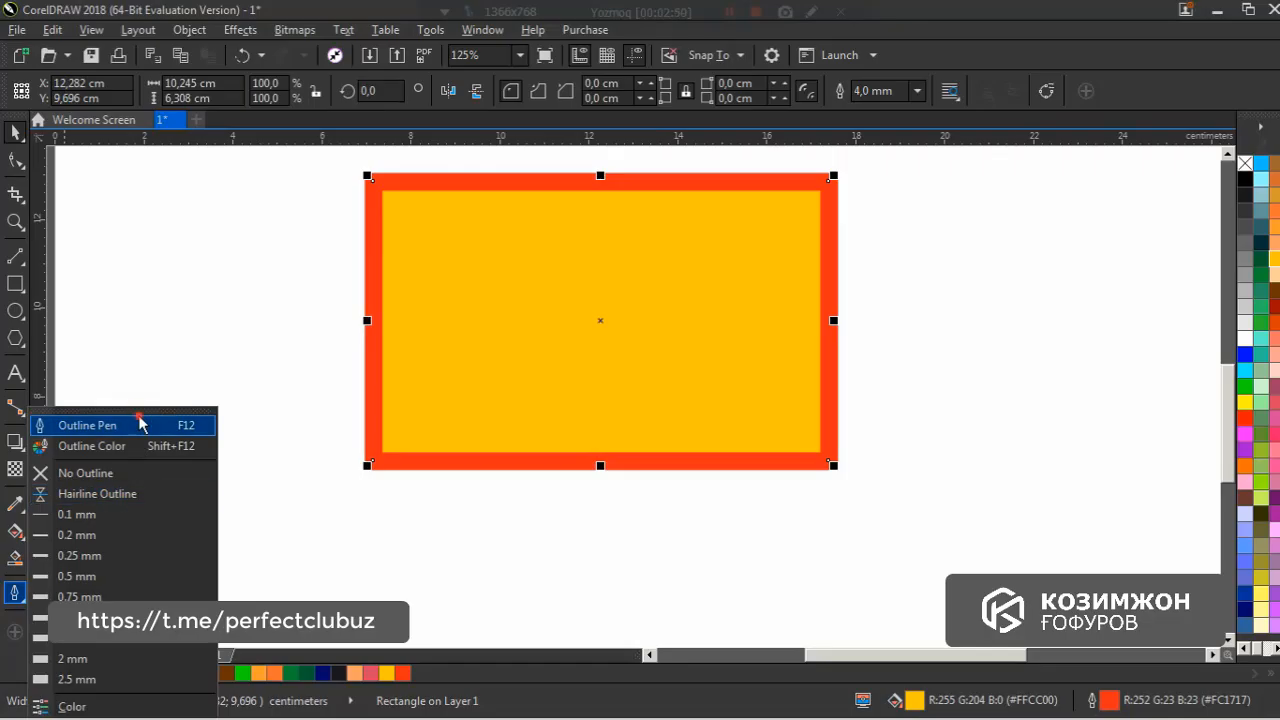
{"action": "left_click", "coordinate": [141, 424]}
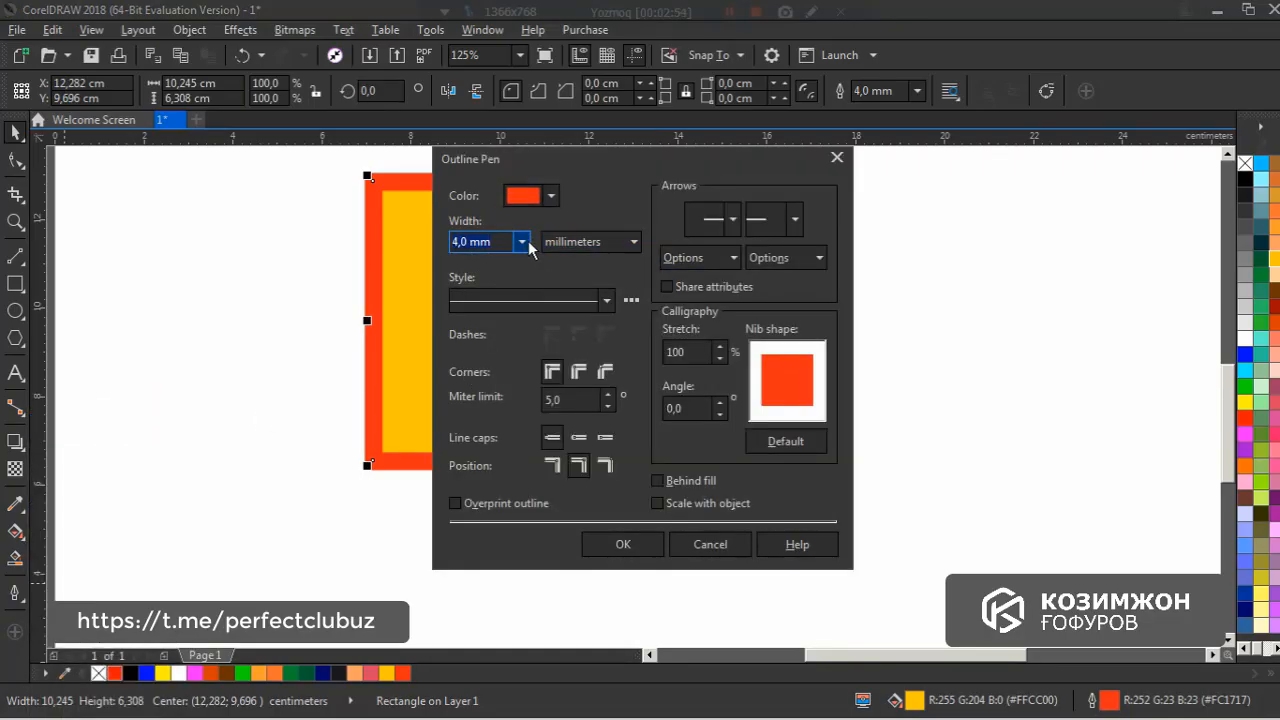
{"action": "key", "text": "Tab"}
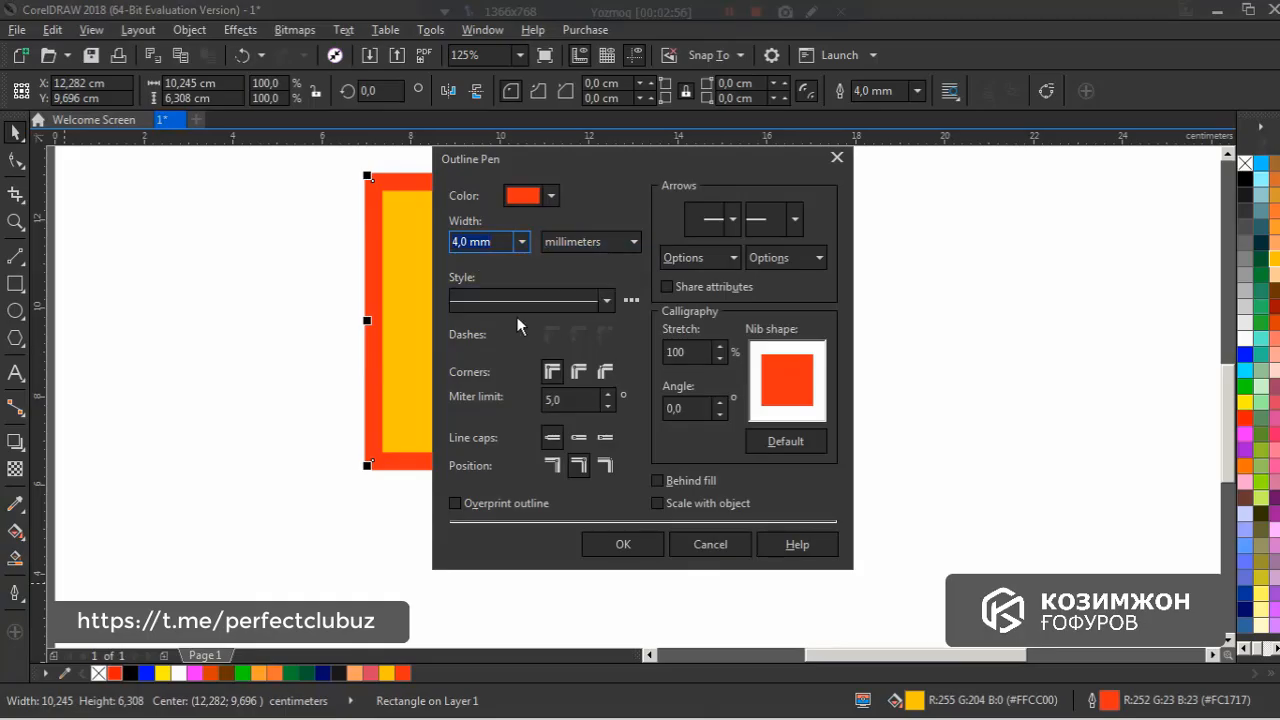
{"action": "left_click", "coordinate": [606, 300]}
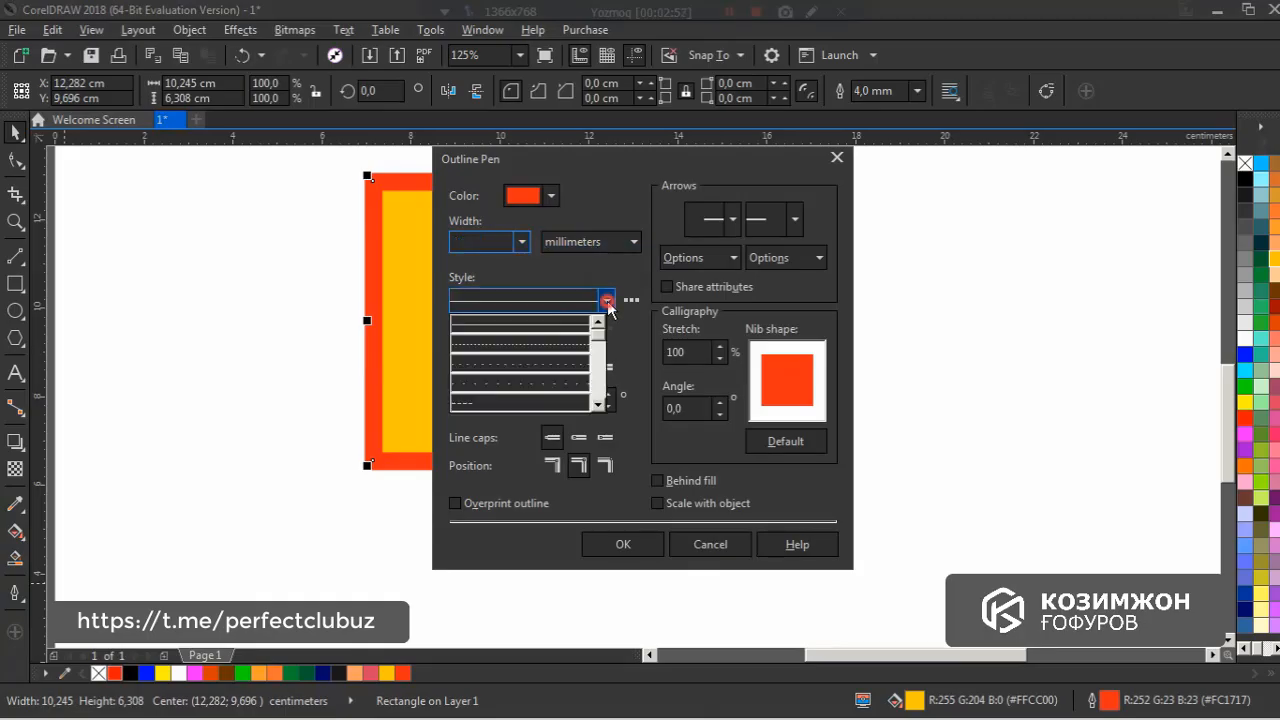
{"action": "left_click", "coordinate": [536, 378]}
{"action": "left_click", "coordinate": [618, 546]}
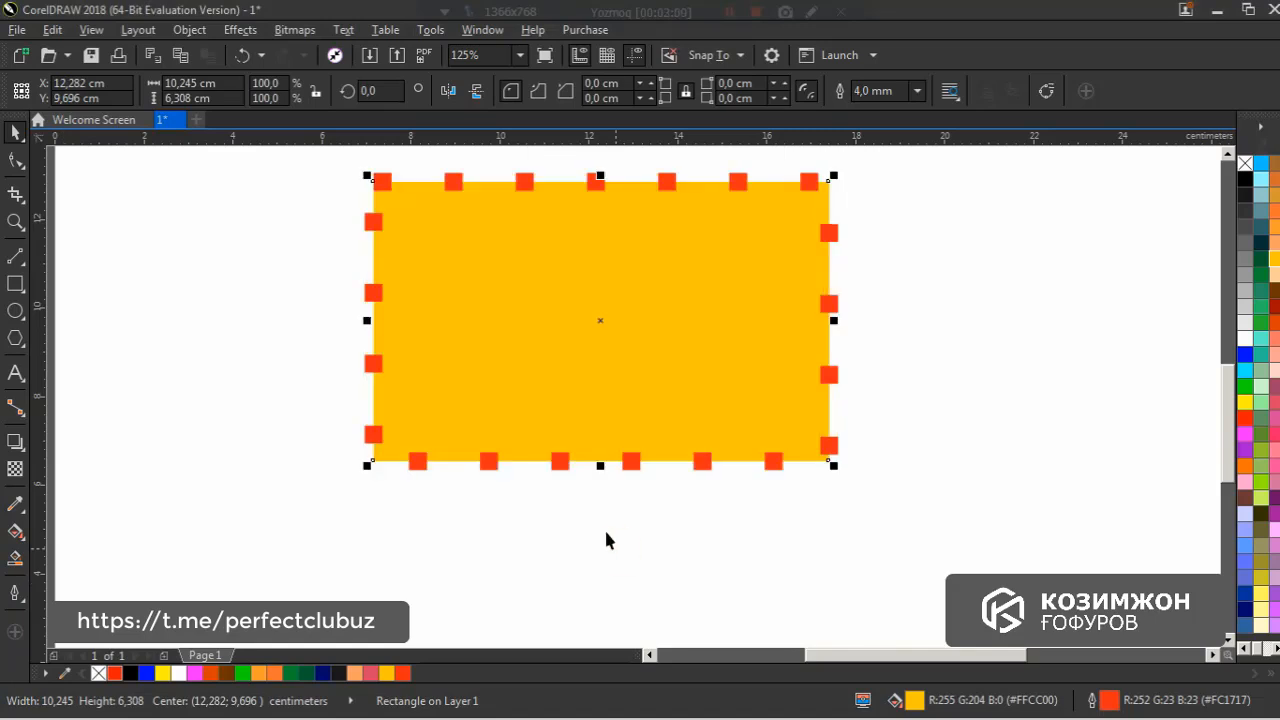
{"action": "scroll", "coordinate": [523, 330], "scroll_direction": "down", "scroll_amount": 1}
{"action": "scroll", "coordinate": [510, 380], "scroll_direction": "up", "scroll_amount": 1}
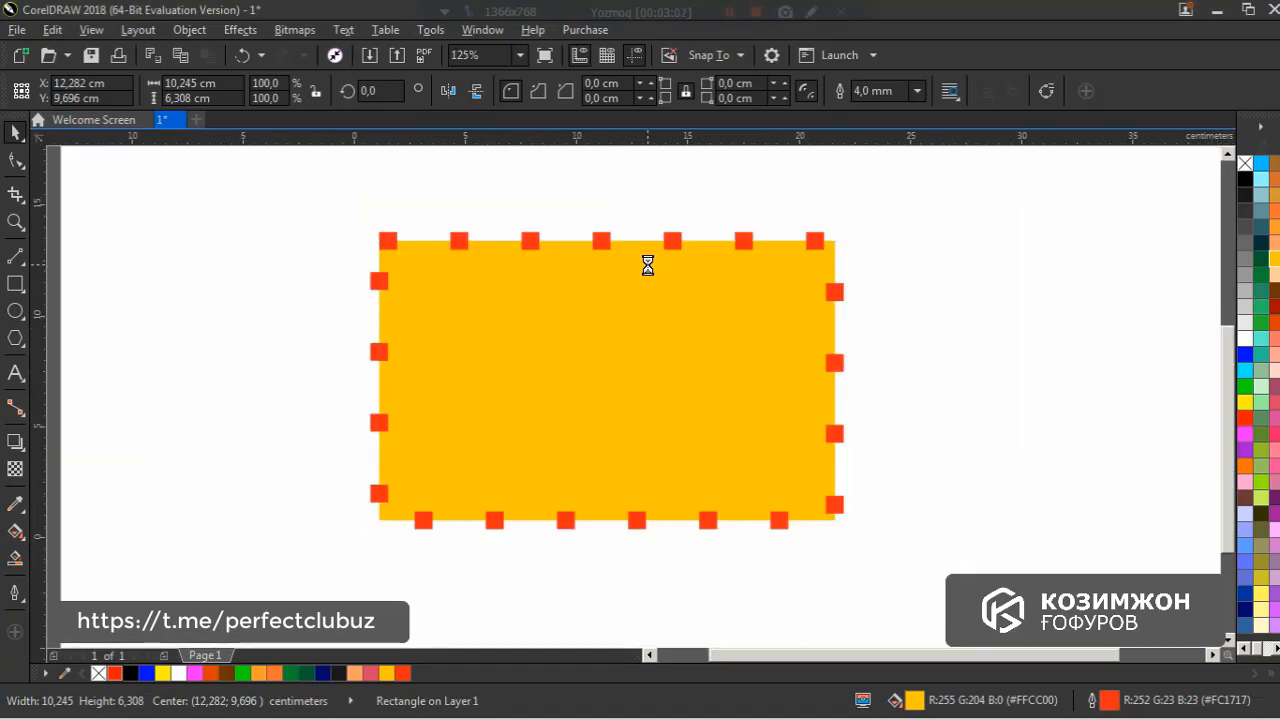
Detach the Outline Pen tool's flyout and dock it as a vertical toolbar alongside the toolbox.
{"action": "scroll", "coordinate": [650, 260], "scroll_direction": "down", "scroll_amount": 1}
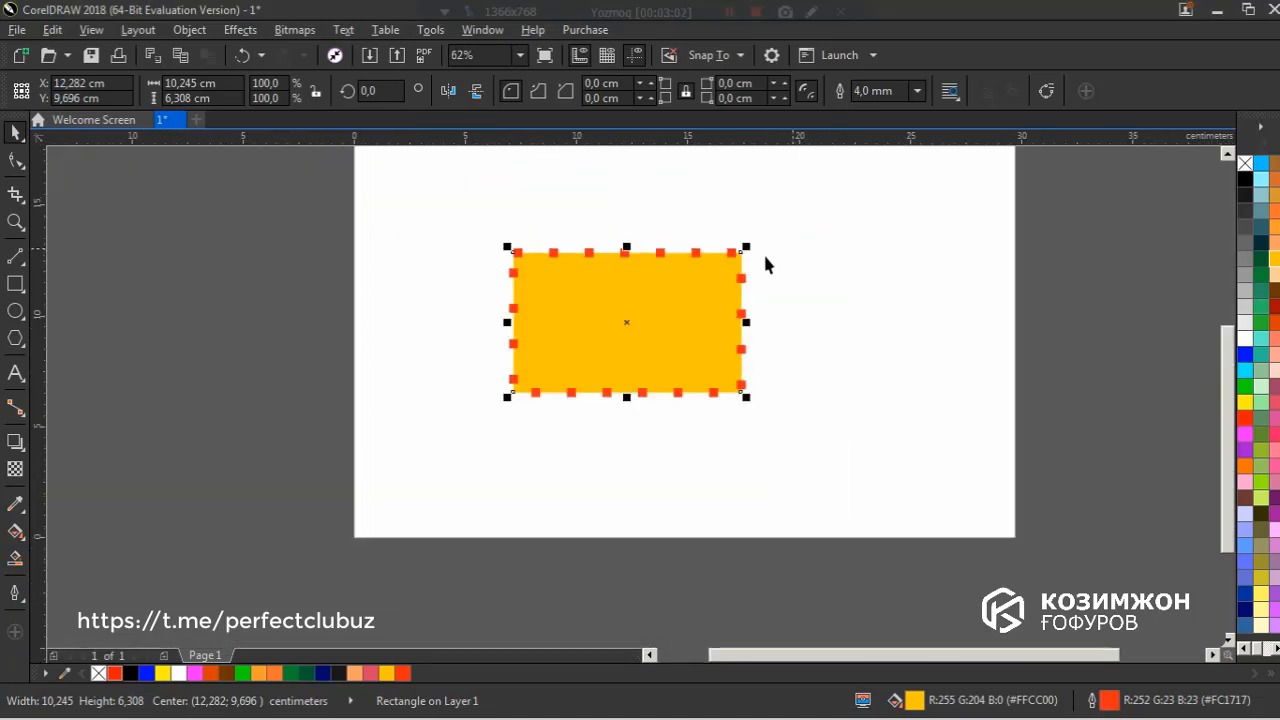
{"action": "left_click", "coordinate": [16, 594]}
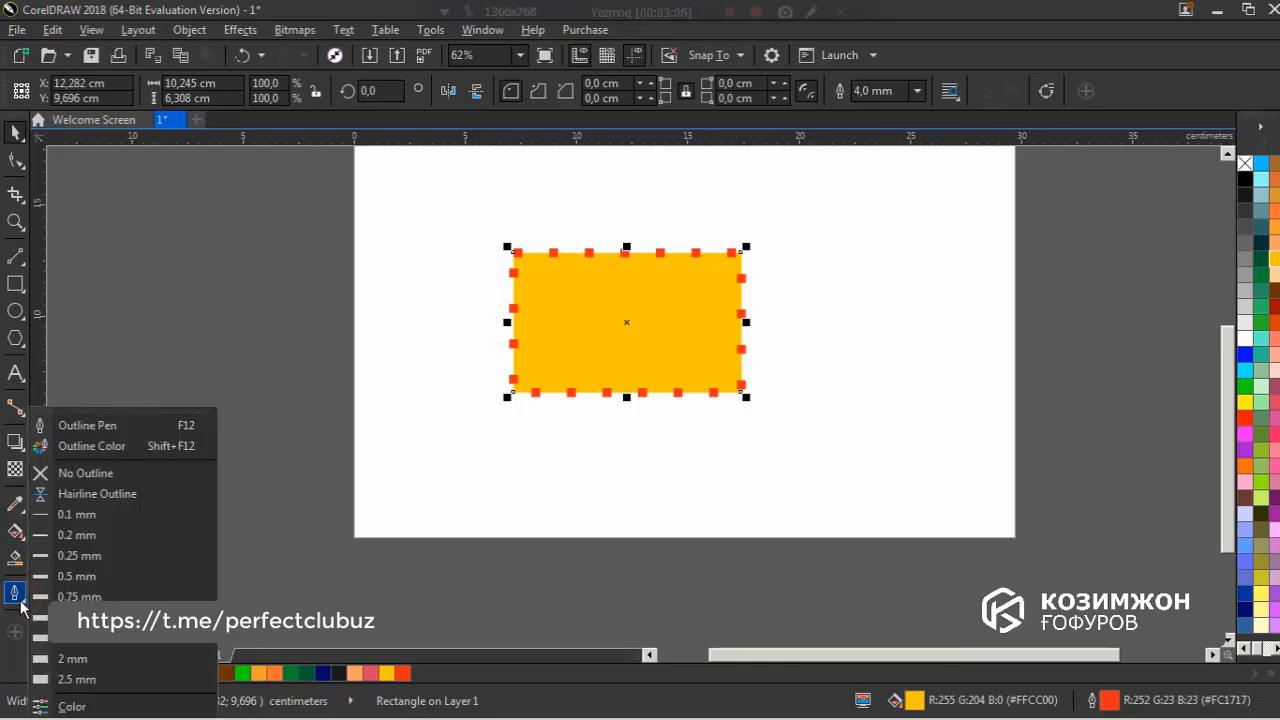
{"action": "left_click", "coordinate": [257, 580]}
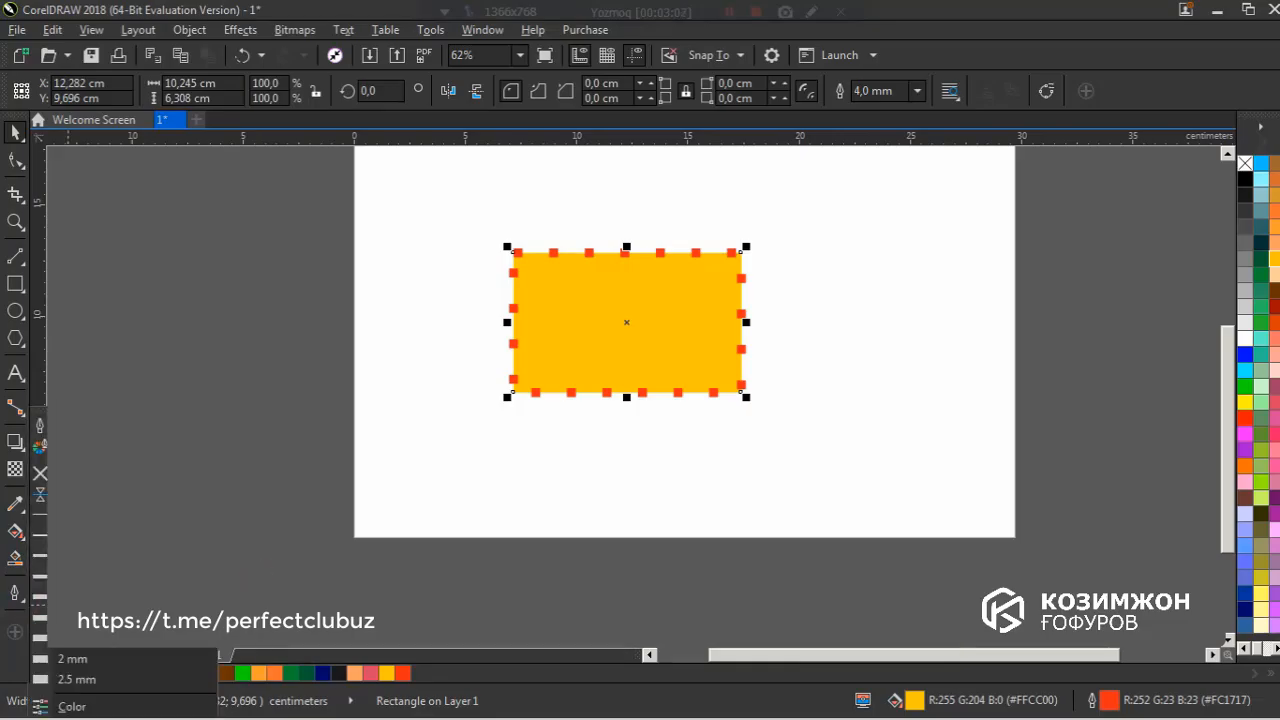
{"action": "left_click", "coordinate": [22, 600]}
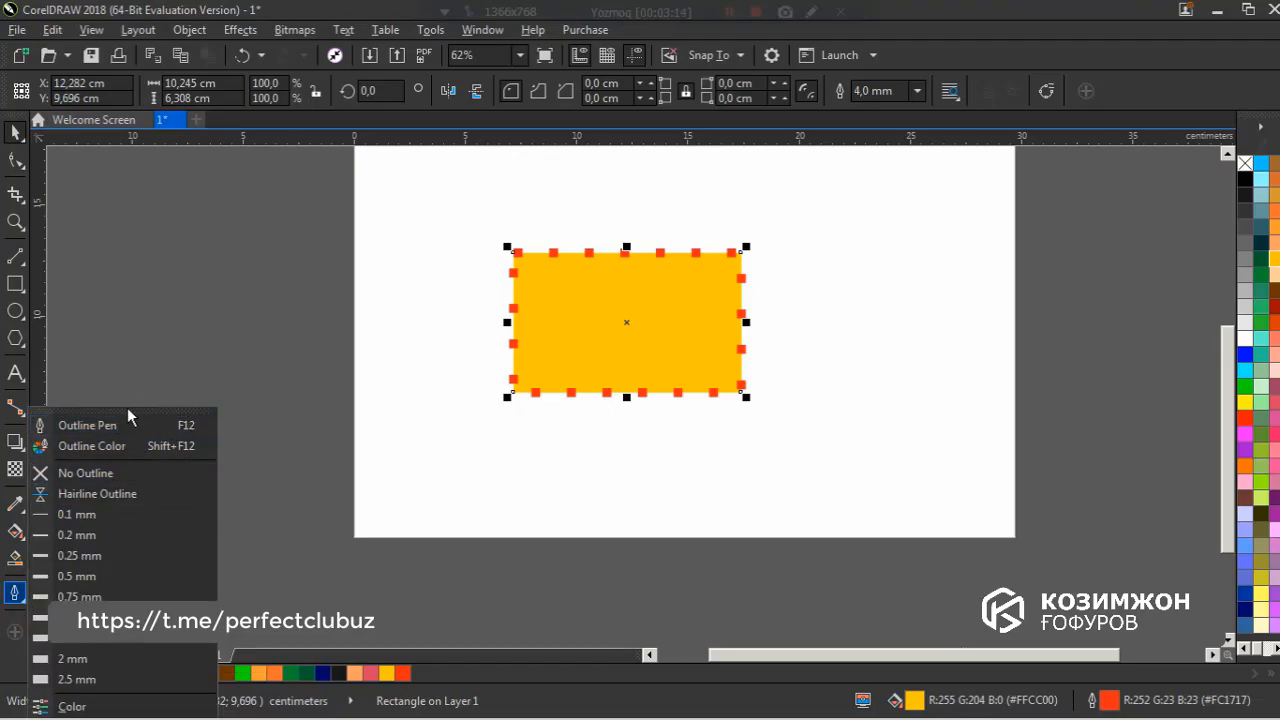
{"action": "left_click_drag", "start_coordinate": [130, 408], "coordinate": [28, 179]}
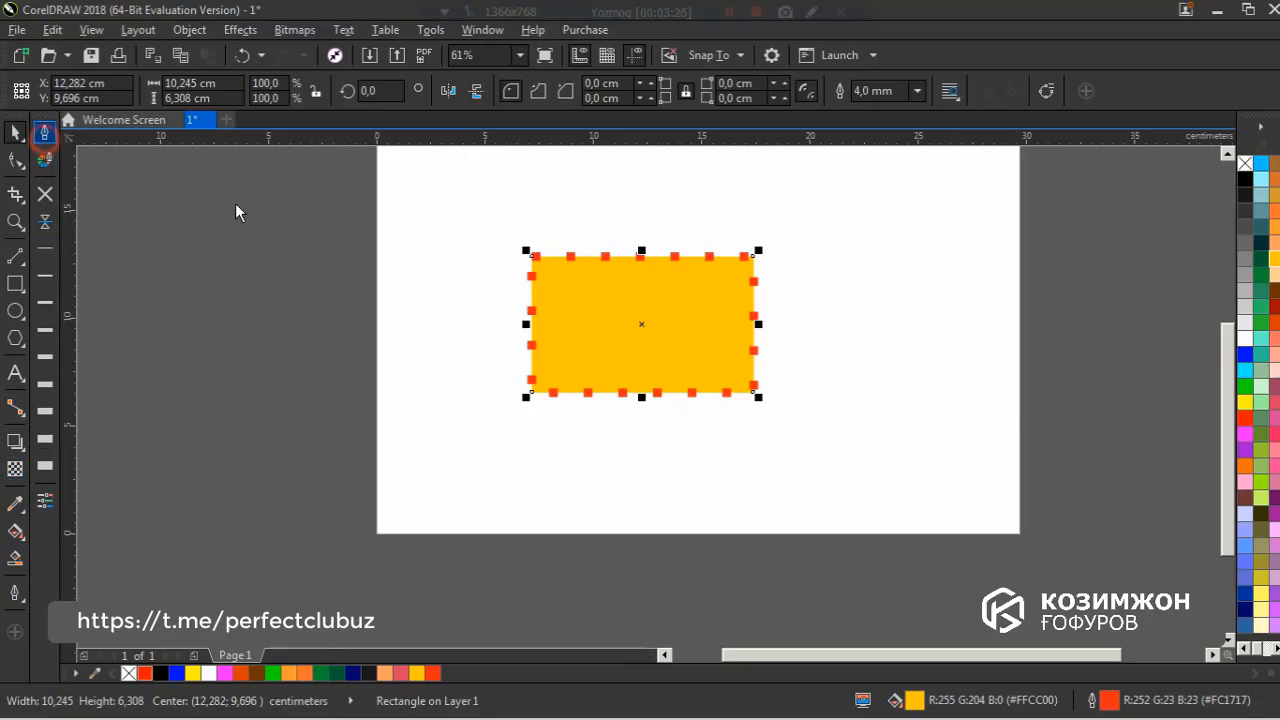
Change the rectangle's outline to a solid line style with rounded corners using the Outline Pen settings.
{"action": "key", "text": "F12"}
{"action": "left_click", "coordinate": [539, 292]}
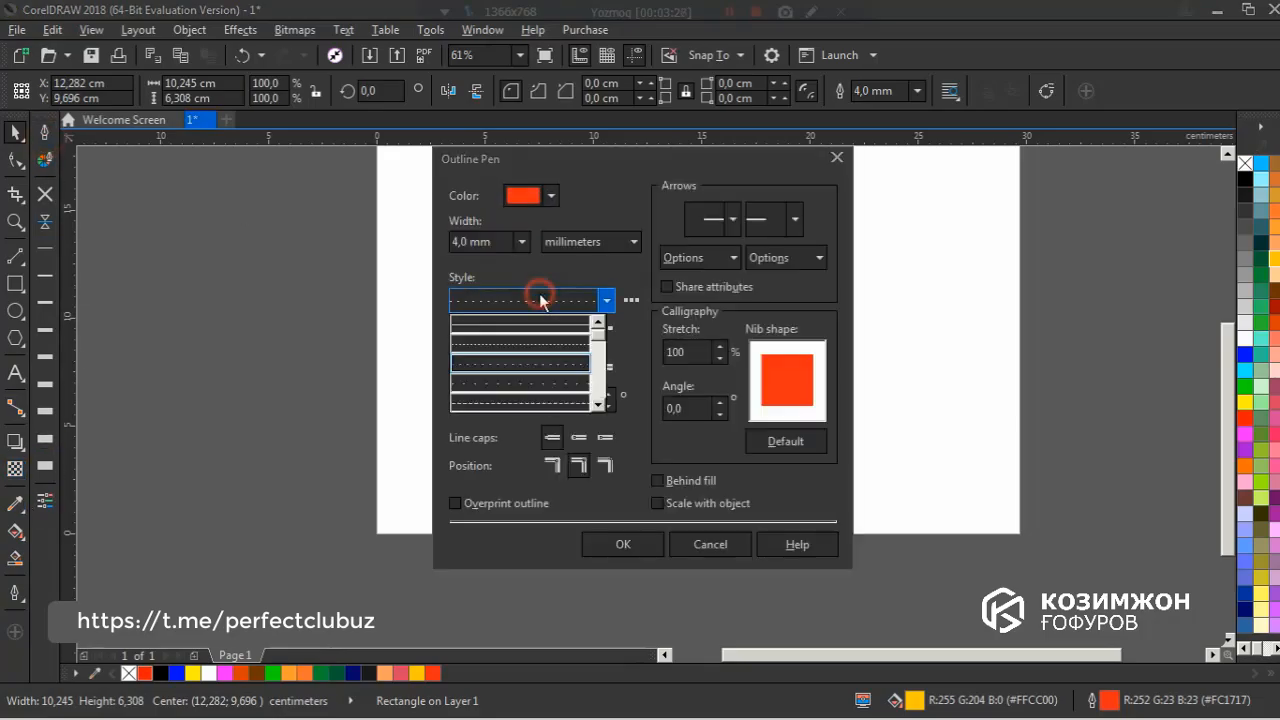
{"action": "left_click", "coordinate": [539, 331]}
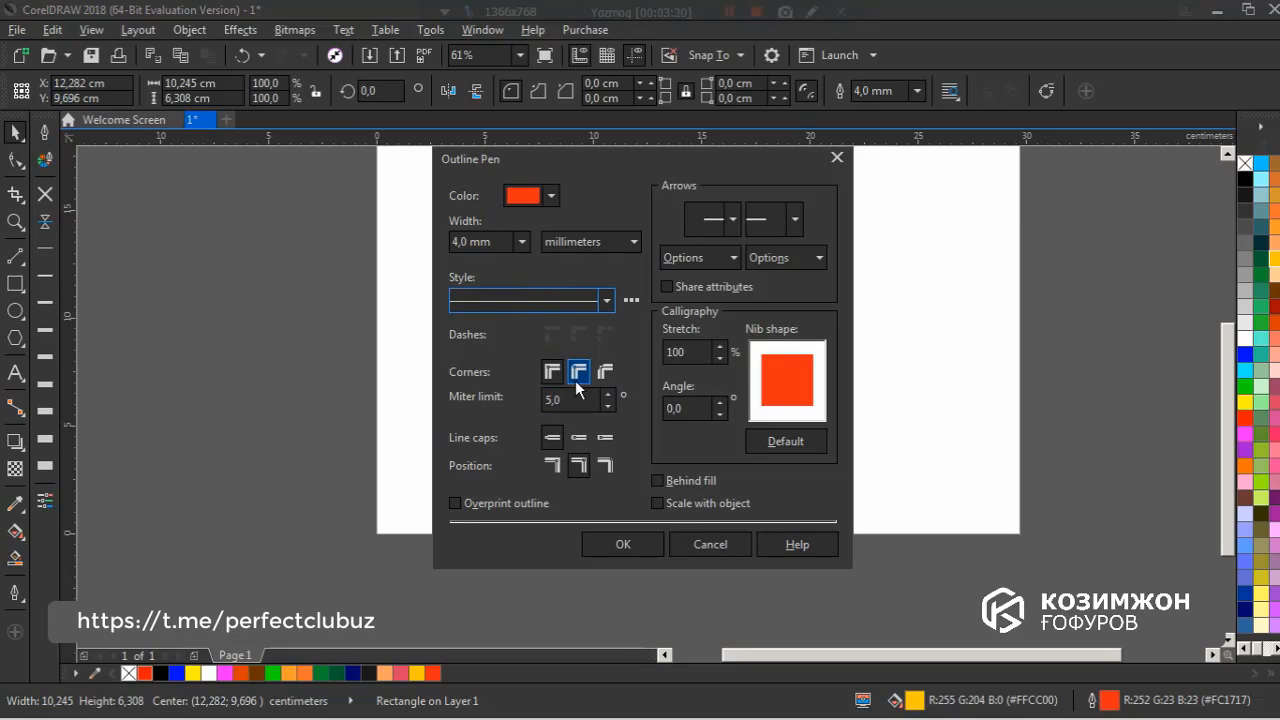
{"action": "left_click", "coordinate": [577, 371]}
{"action": "left_click_drag", "start_coordinate": [703, 151], "coordinate": [927, 161]}
{"action": "left_click", "coordinate": [800, 396]}
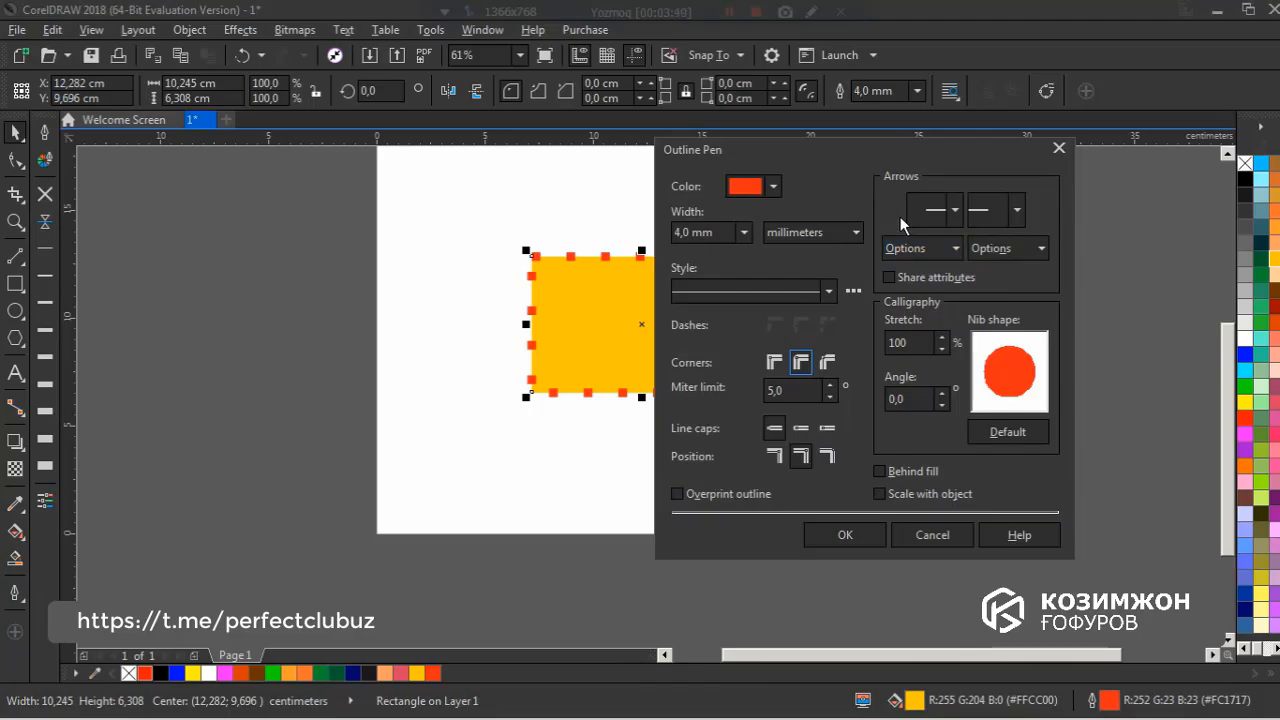
{"action": "left_click", "coordinate": [845, 535]}
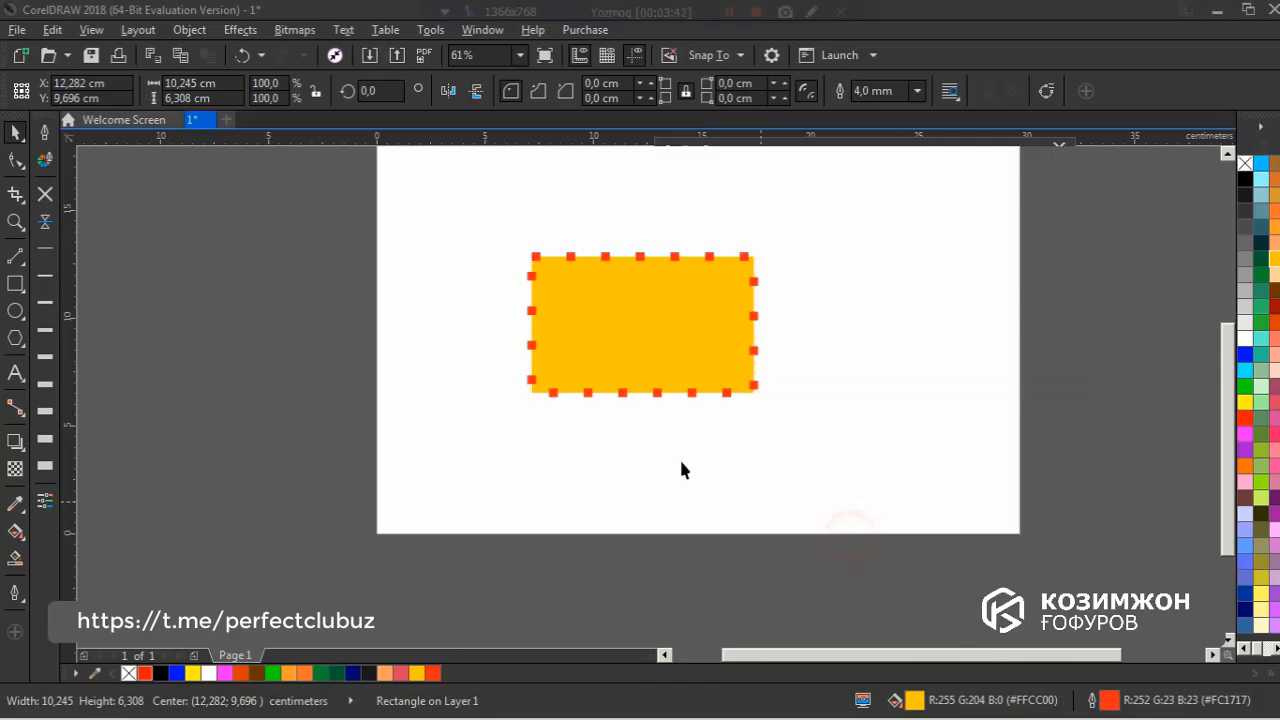